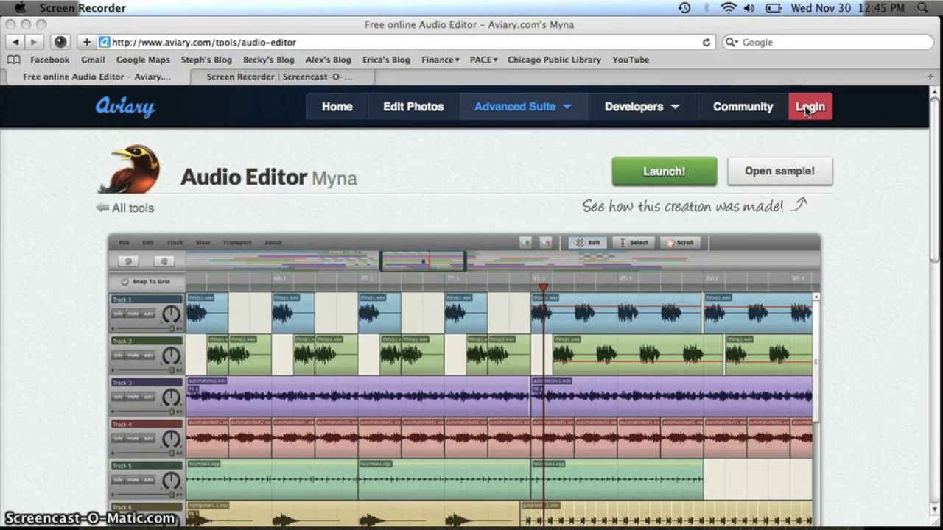
Log in to Aviary with the autofilled username and password, then launch the audio editor.
click(809, 109)
click(809, 109)
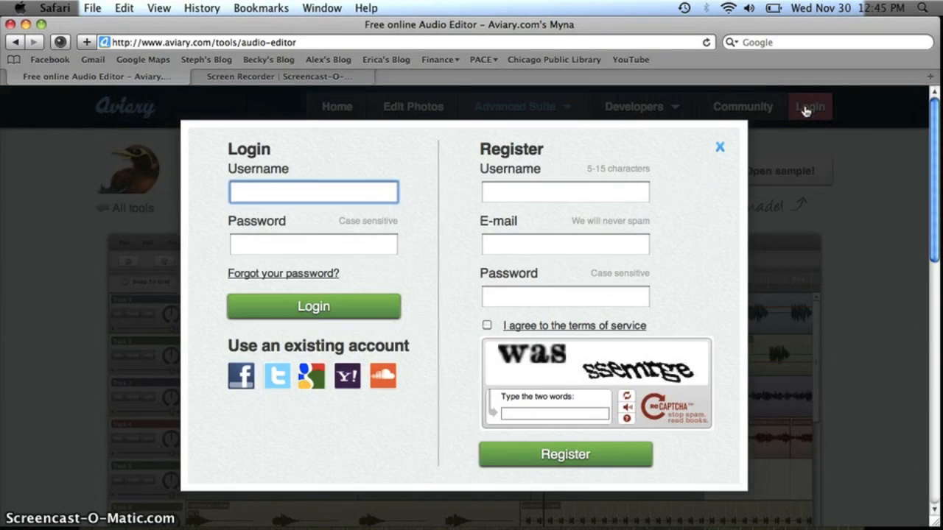
text(MrMundyResource)
key(Tab)
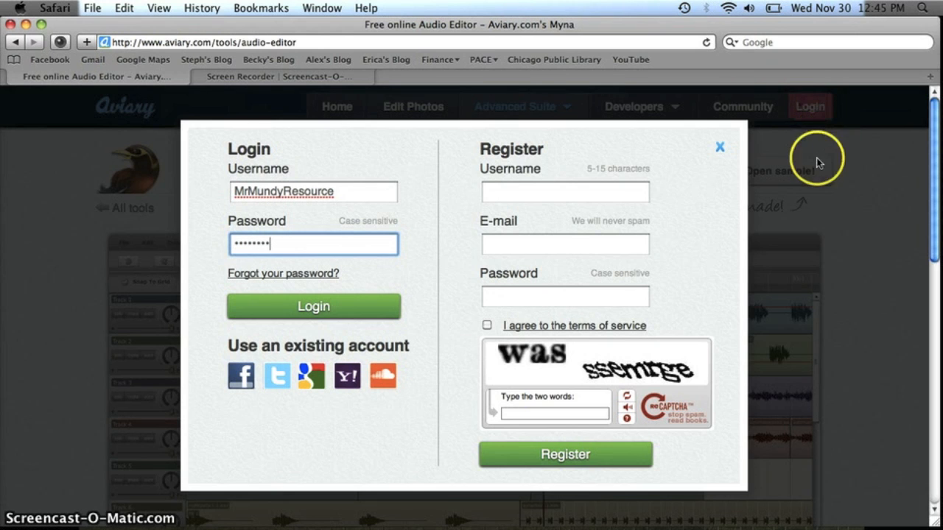
click(340, 304)
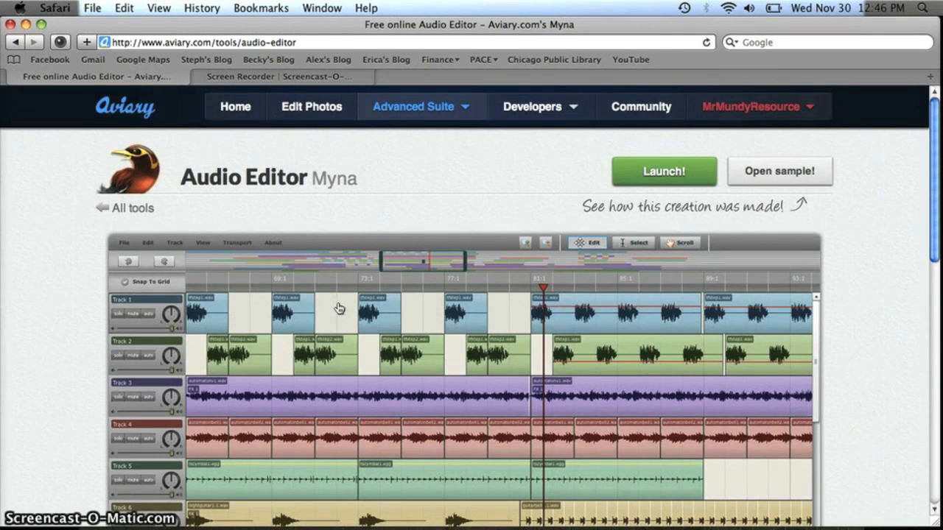
click(755, 108)
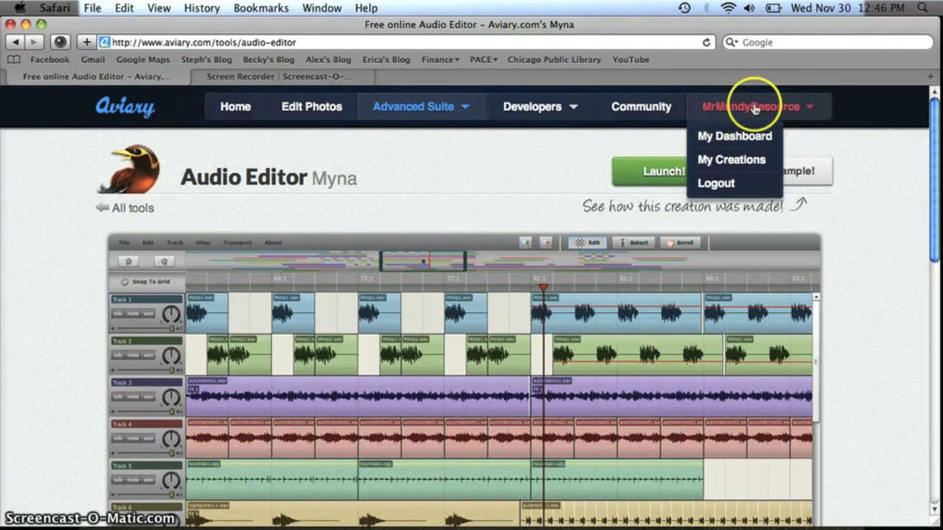
click(645, 183)
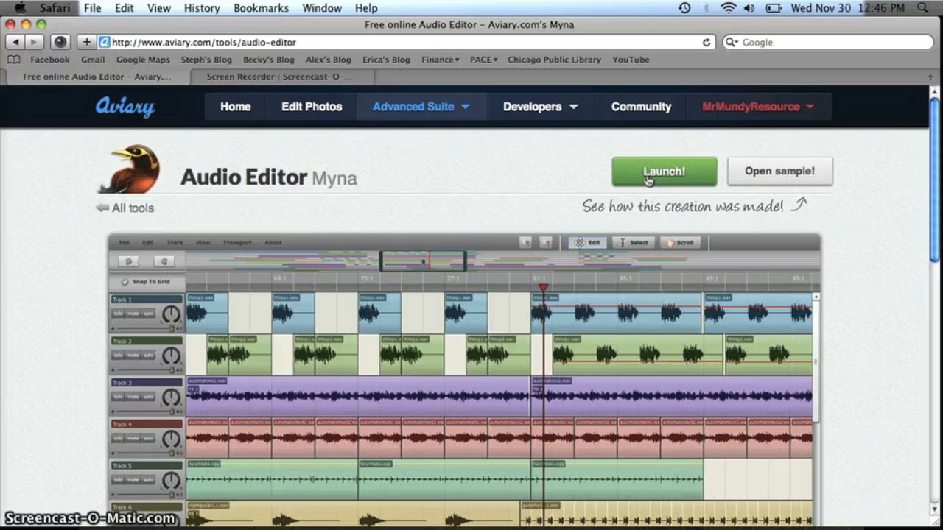
Open a new blank project and toggle the timeline between minutes:seconds and measures:beats.
click(648, 180)
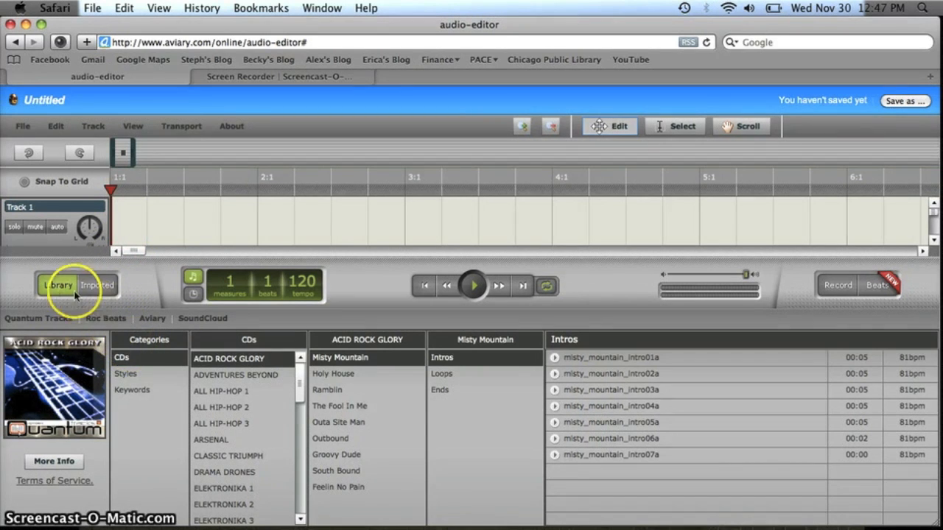
click(192, 296)
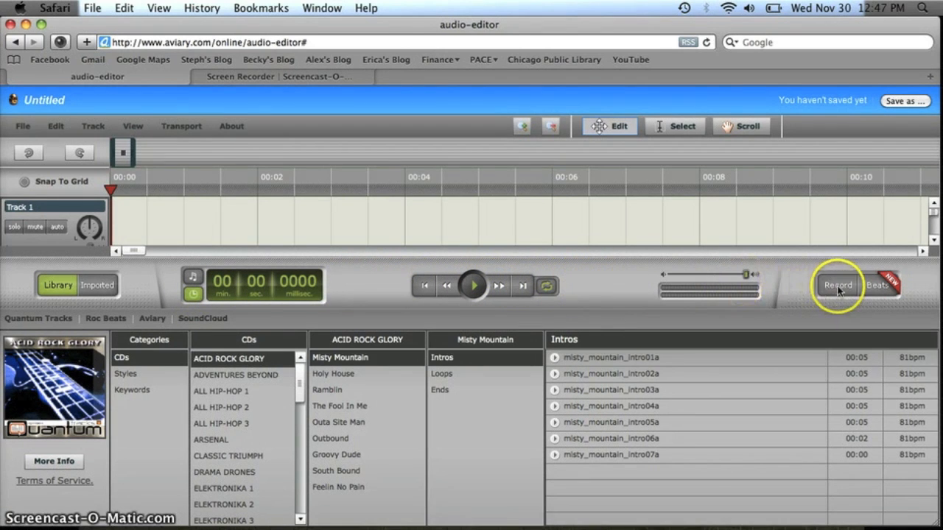
click(876, 287)
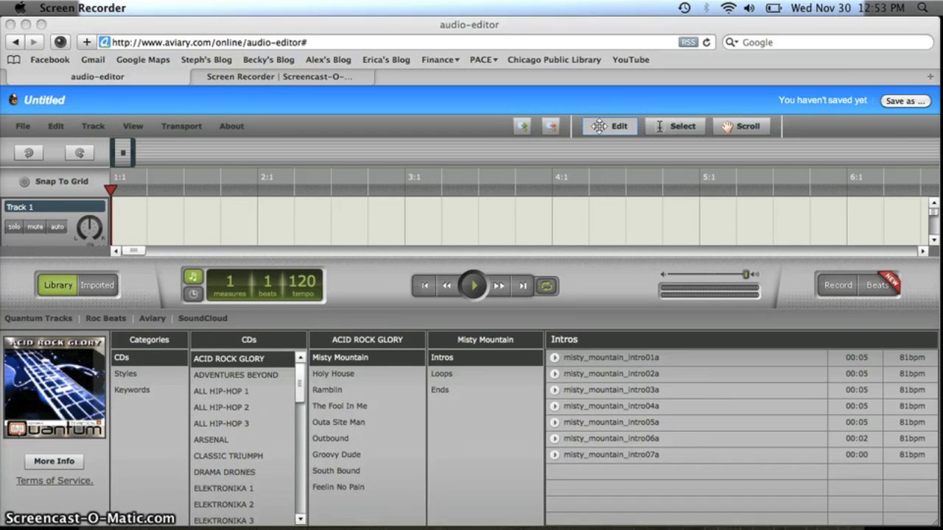
click(54, 288)
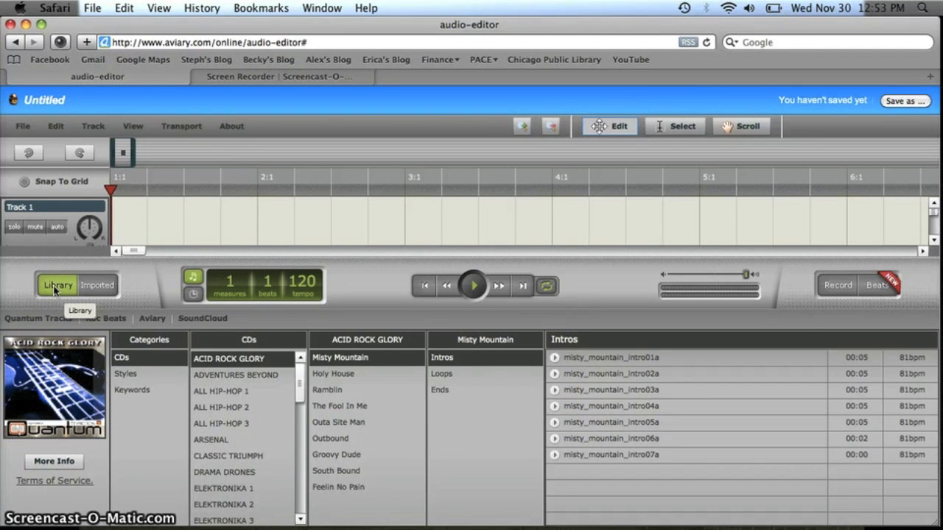
click(54, 288)
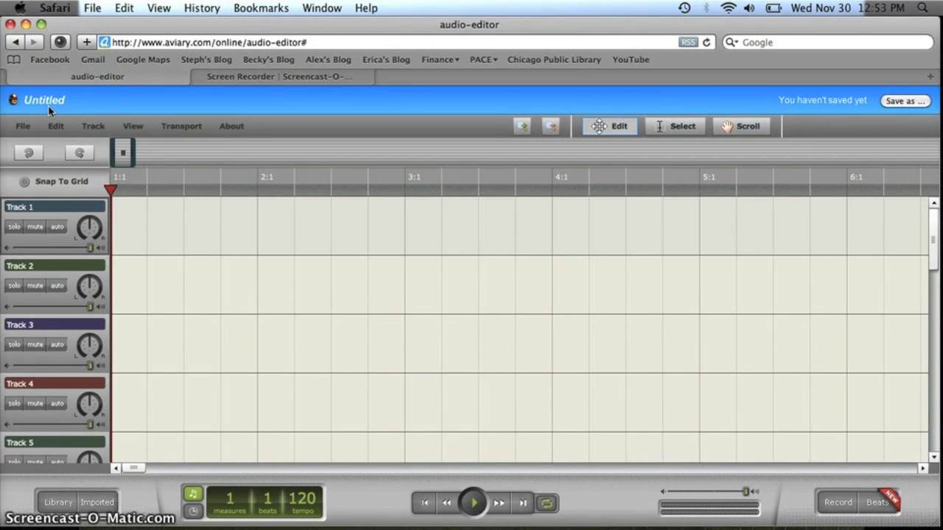
Save as a new creation titled 'My Podcast' with description 'This is an intro to Podcasting.'.
click(18, 129)
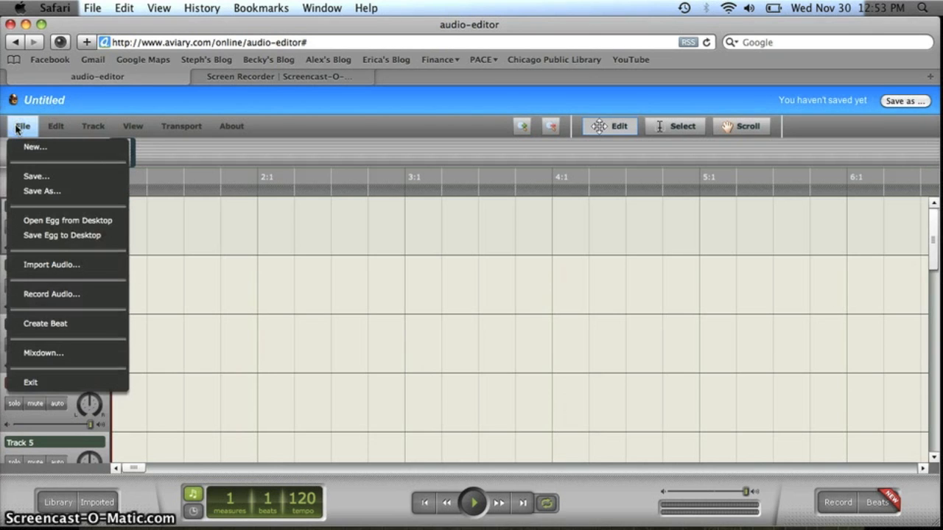
click(38, 192)
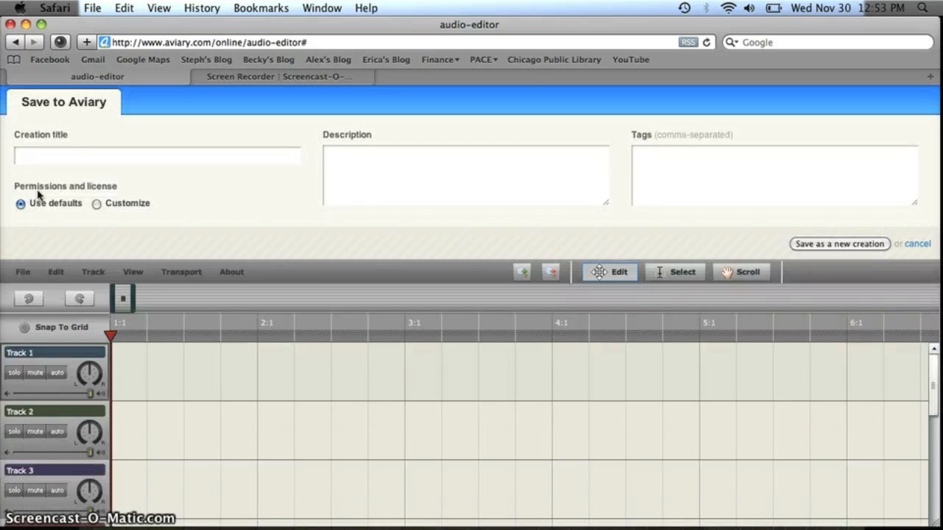
click(48, 155)
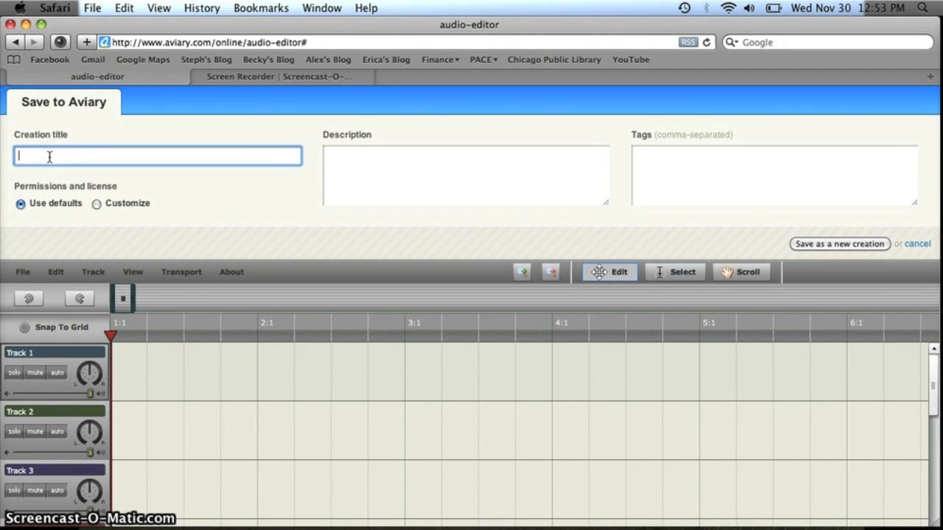
text(My PodCas)
key(BackSpace)
key(BackSpace)
key(BackSpace)
text(coast)
click(452, 145)
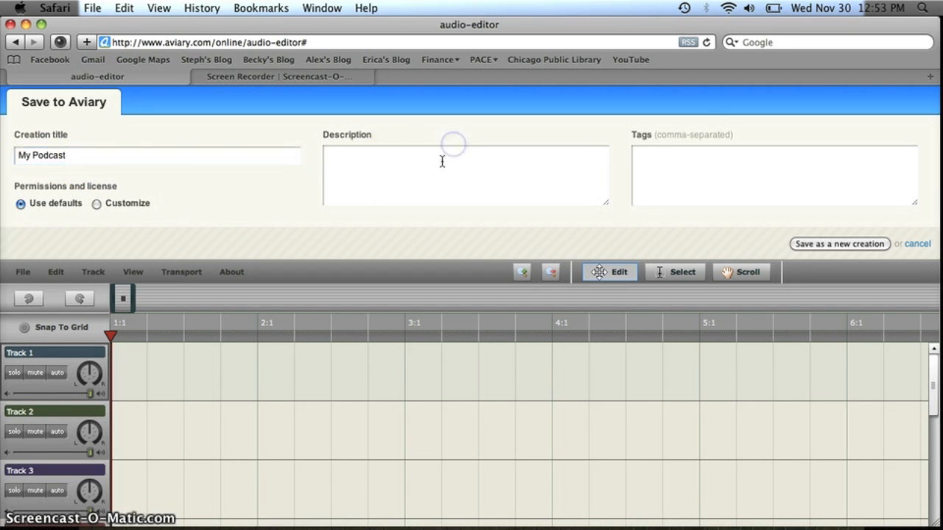
click(415, 167)
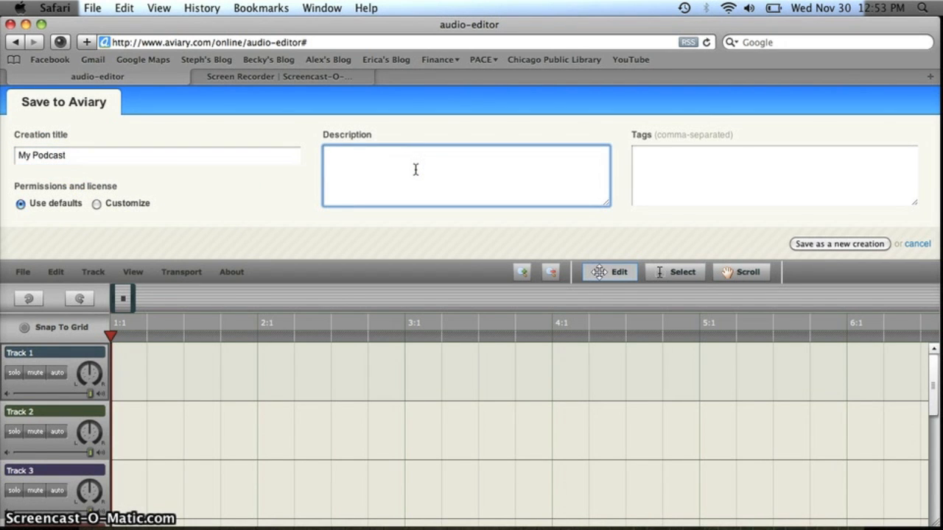
text(This is an intro to Pdca)
key(BackSpace)
text(c)
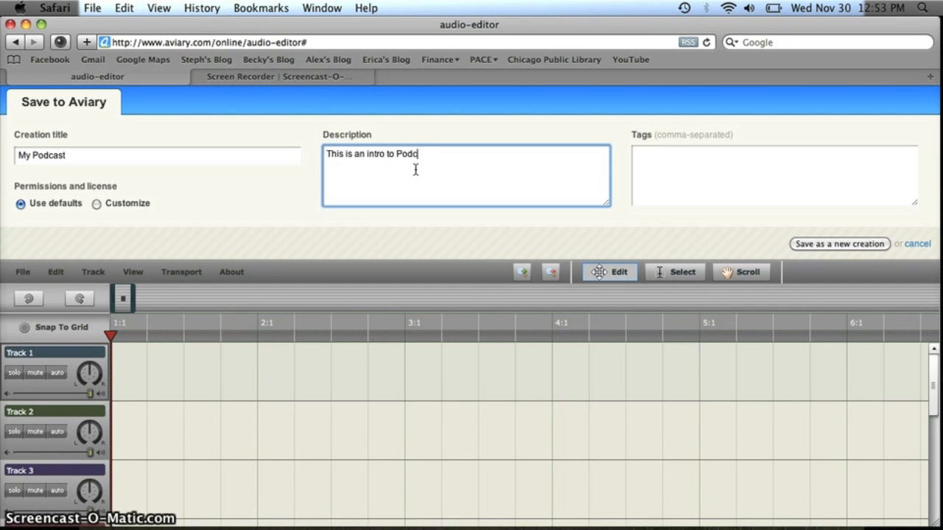
text(asting.)
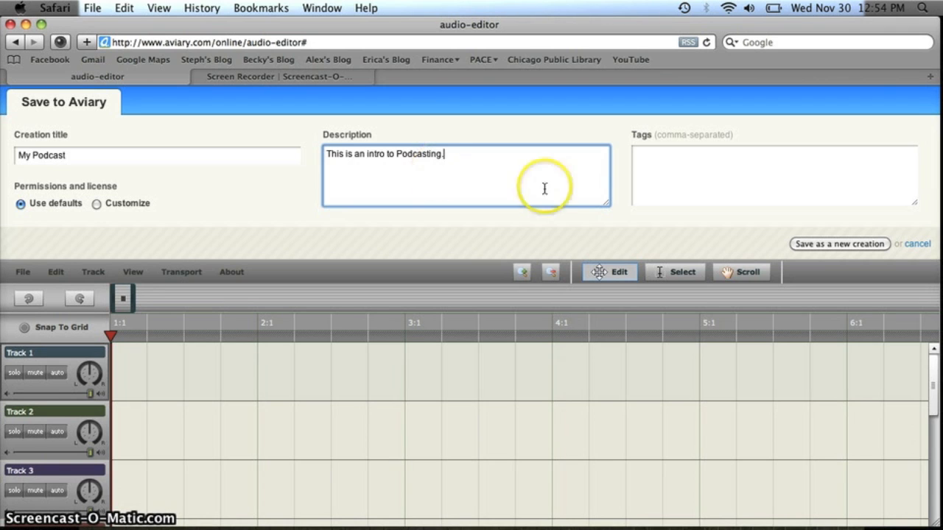
click(824, 246)
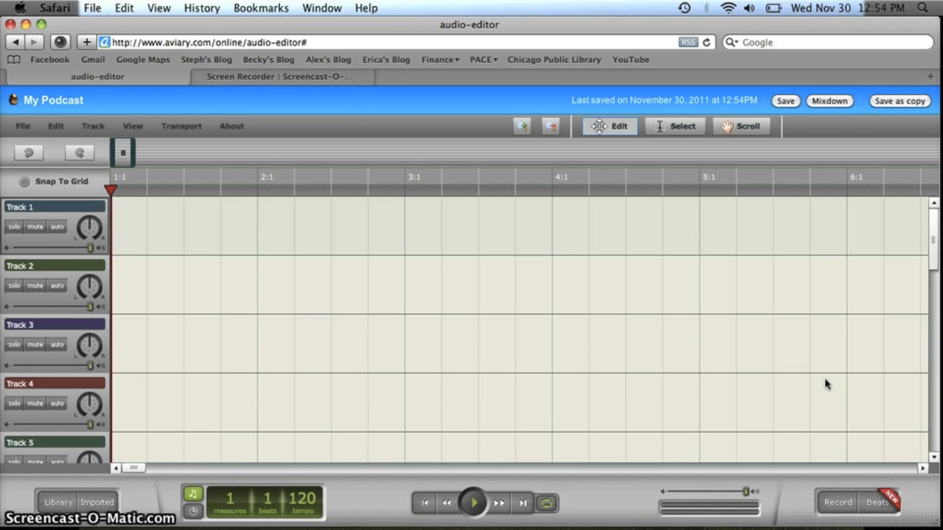
click(839, 505)
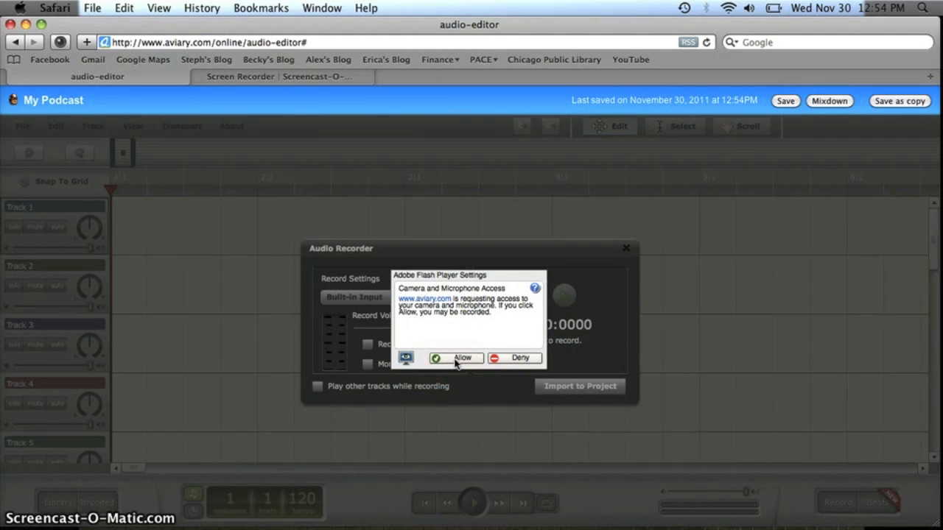
Allow microphone access and record a roughly 12-second voice take.
click(456, 359)
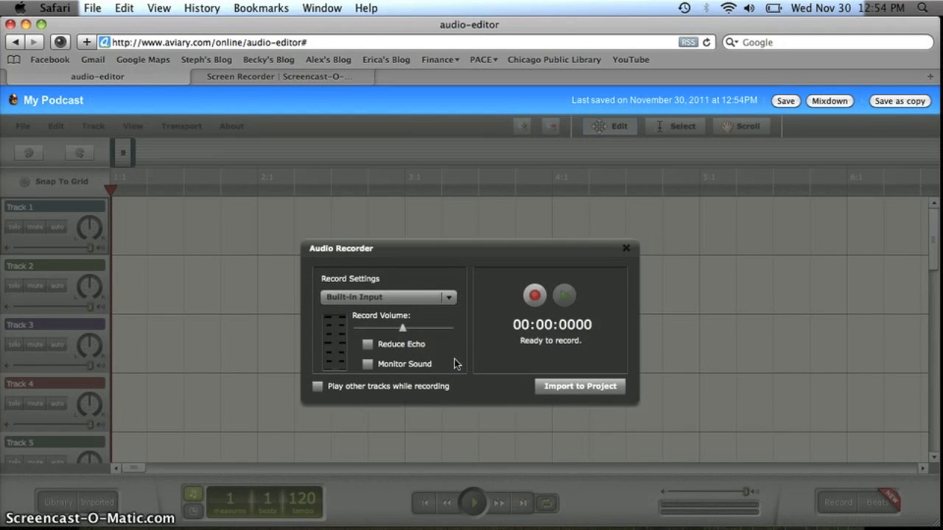
click(535, 296)
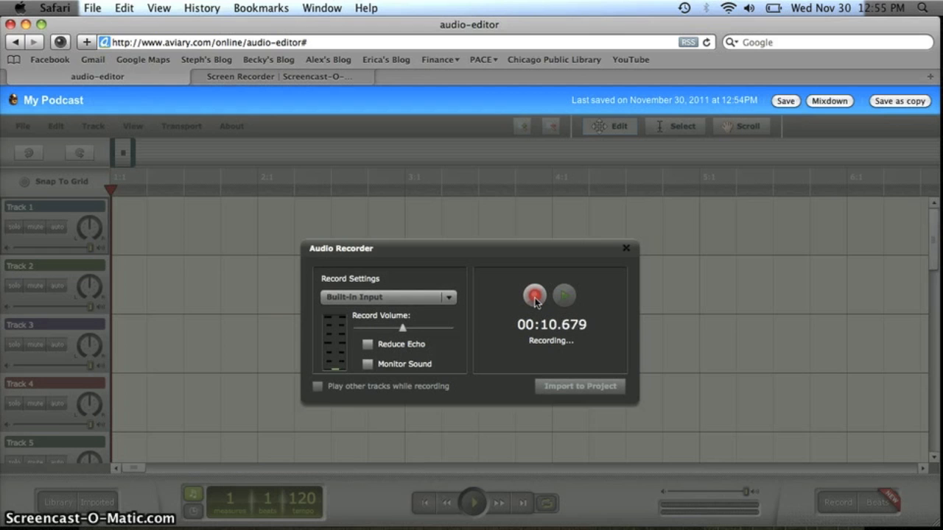
click(535, 296)
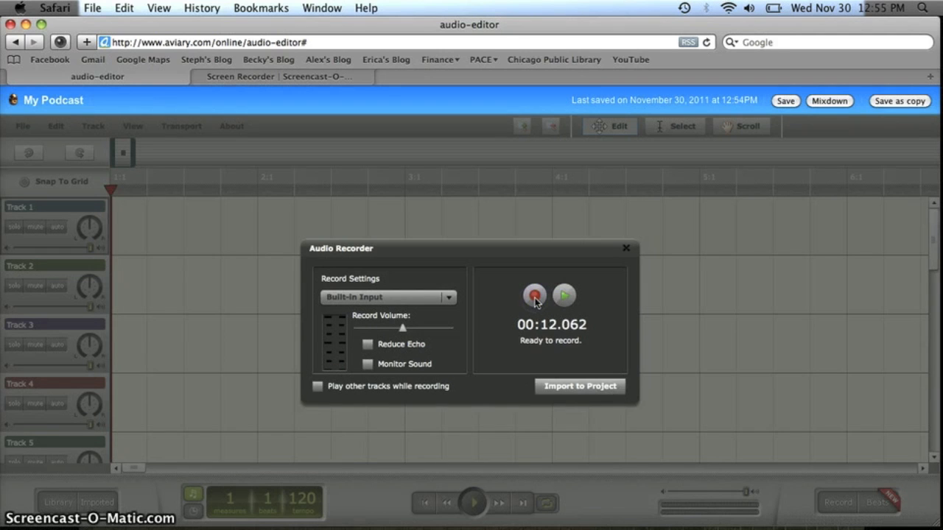
click(324, 468)
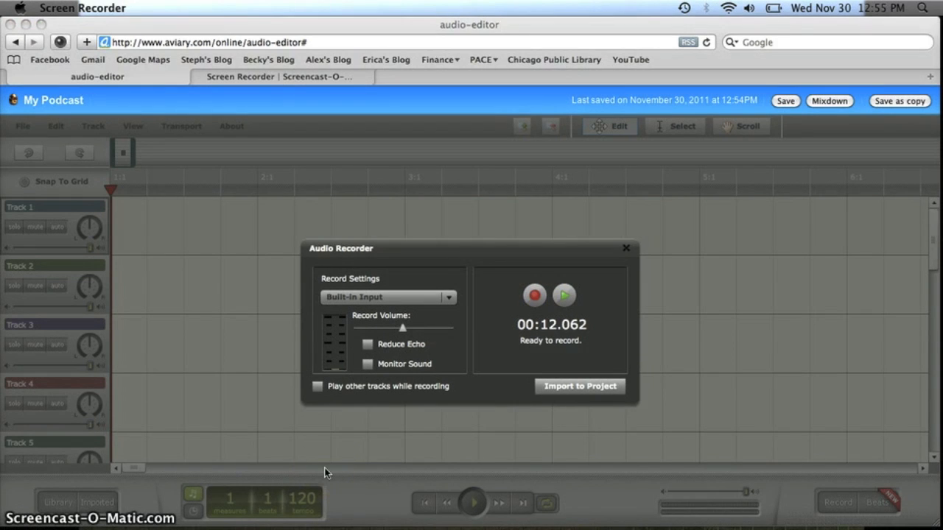
click(579, 396)
Import the recording into the project, saving it under the name 'My Audio Text'.
click(578, 391)
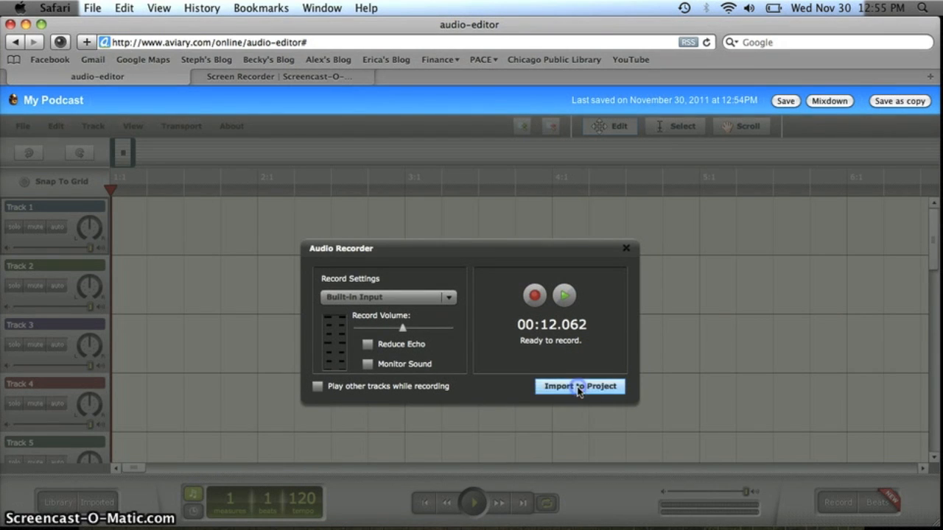
drag(507, 327, 316, 340)
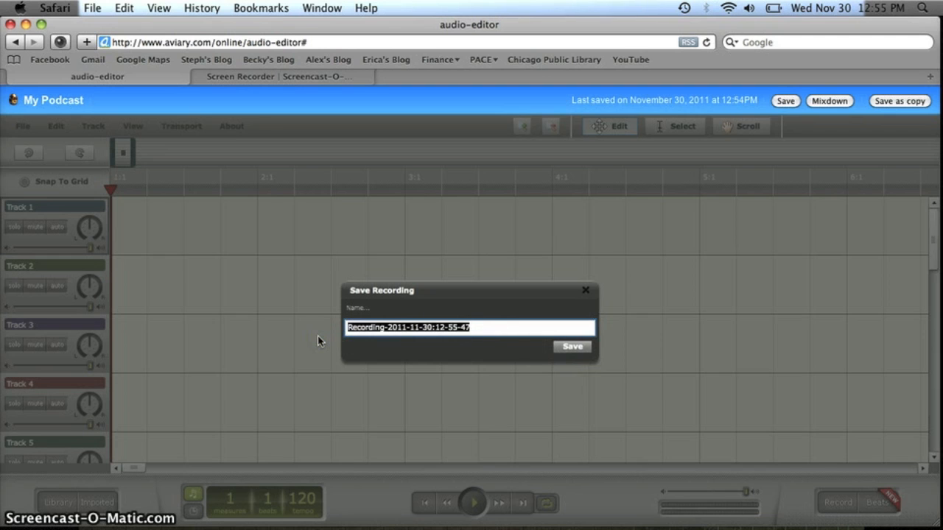
text(My Audio Text)
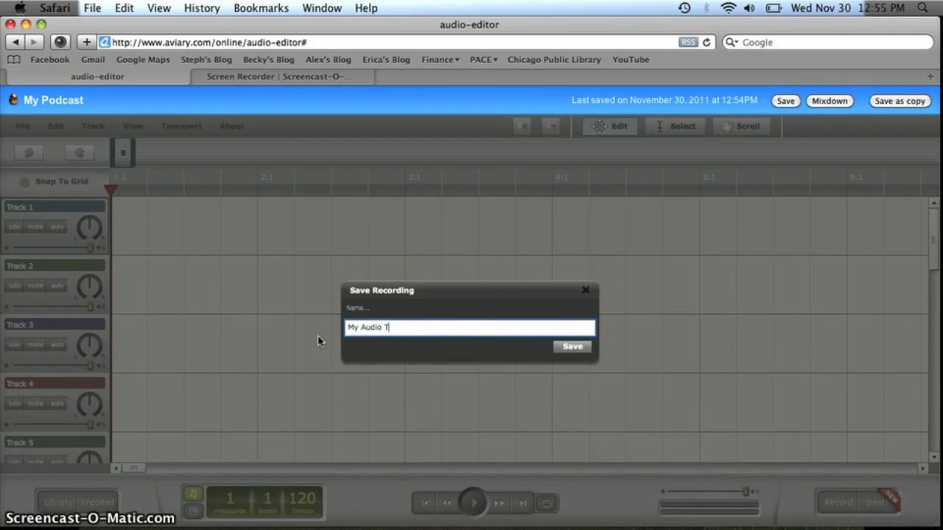
click(569, 345)
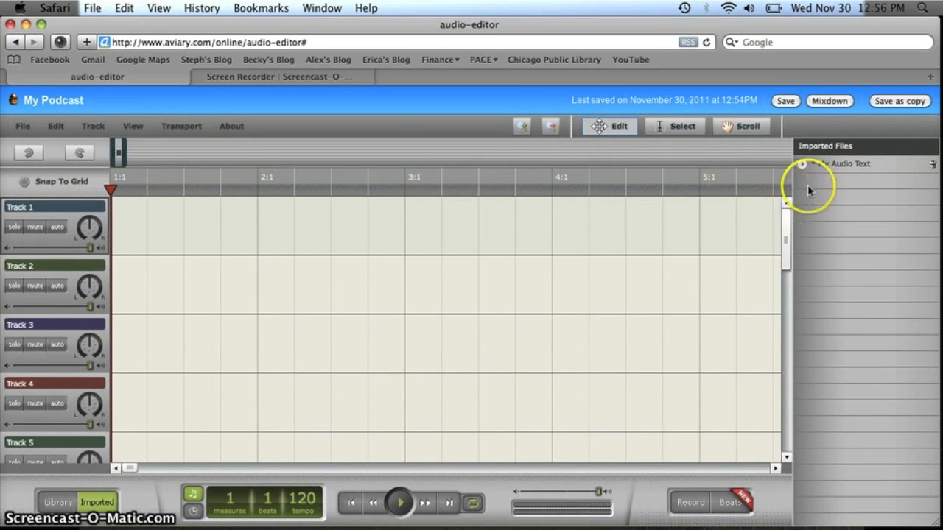
Preview My Audio Text from Imported Files and drag it onto Track 1 at 1:1.
click(878, 169)
click(928, 162)
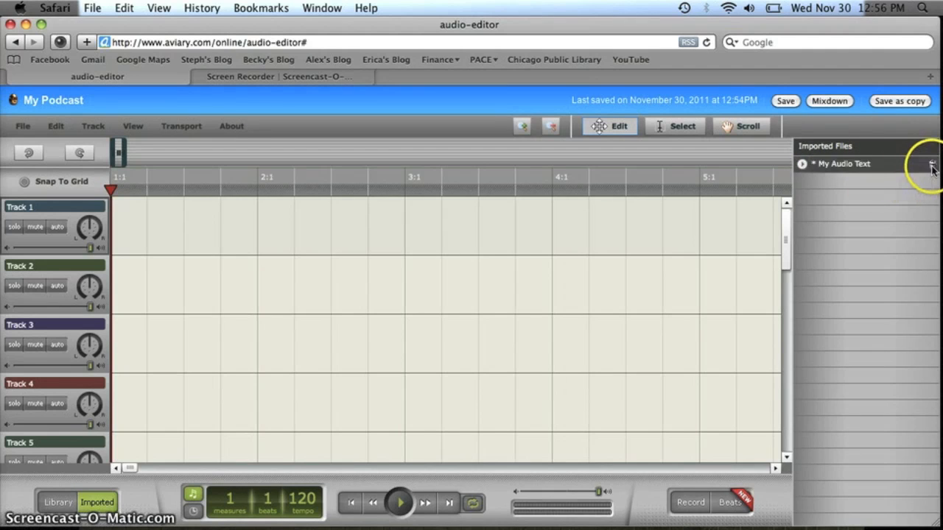
click(814, 175)
click(802, 164)
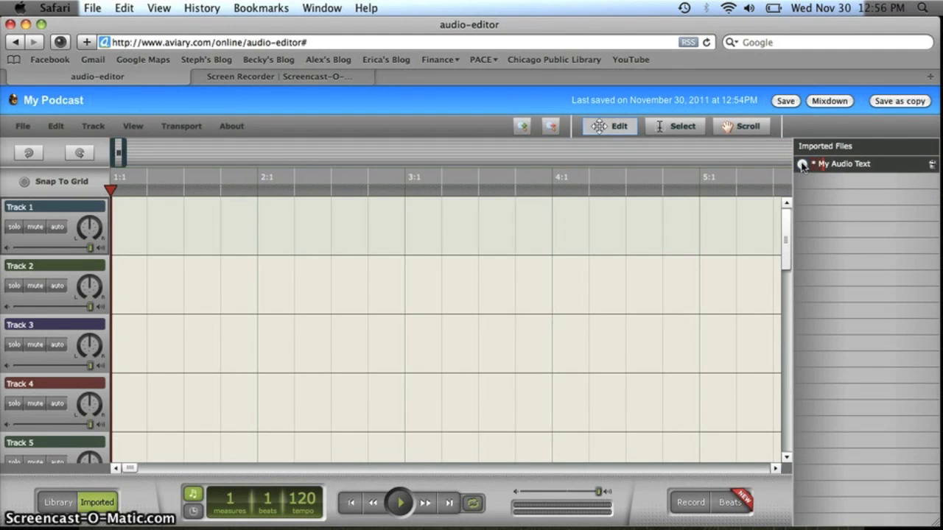
click(802, 164)
drag(830, 168, 123, 230)
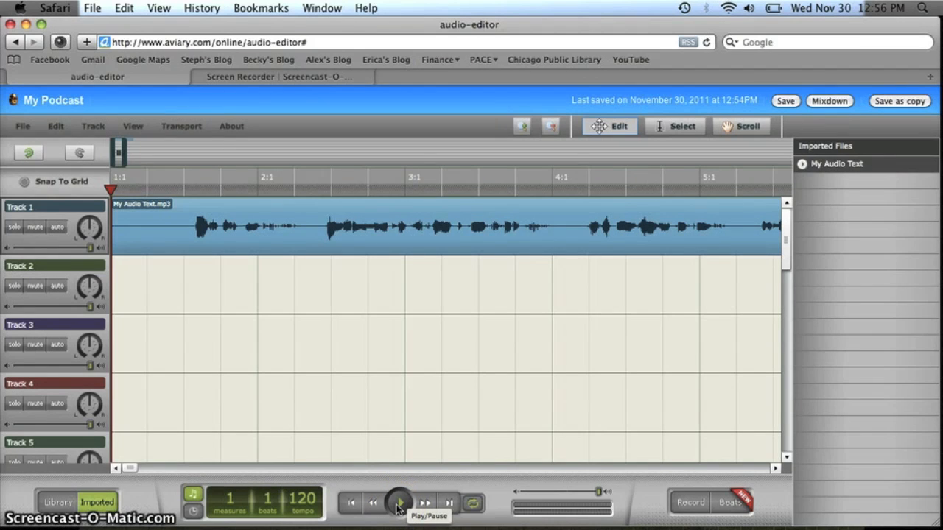
click(399, 504)
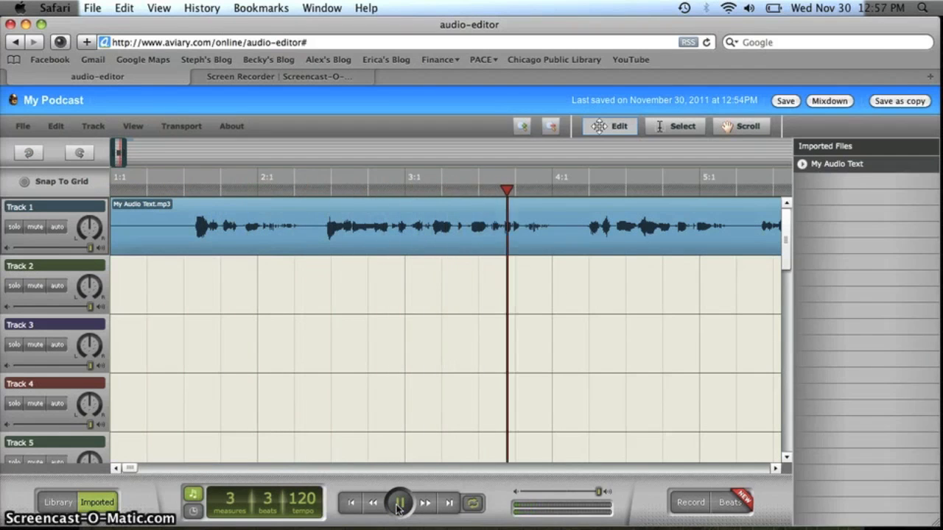
Trim the leading silence off the Track 1 voice clip, move it back to 1:1, and replay it.
click(399, 503)
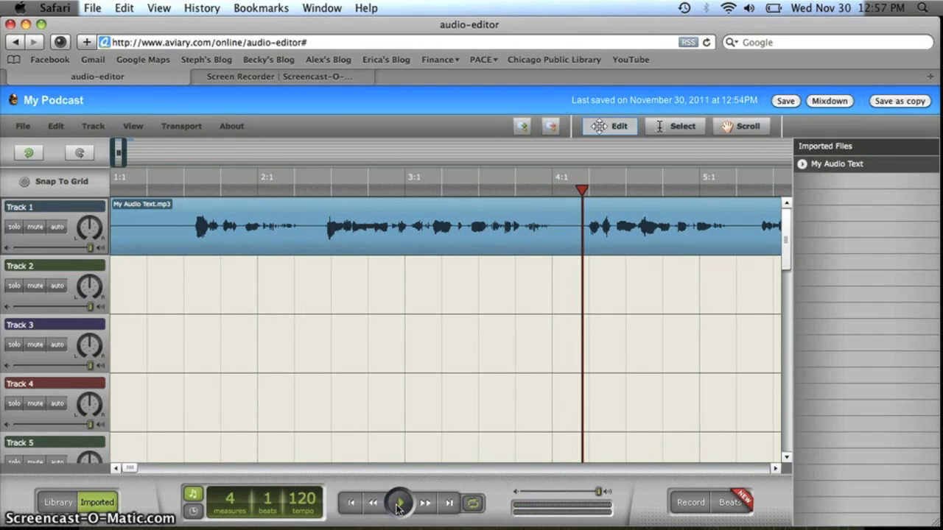
click(343, 231)
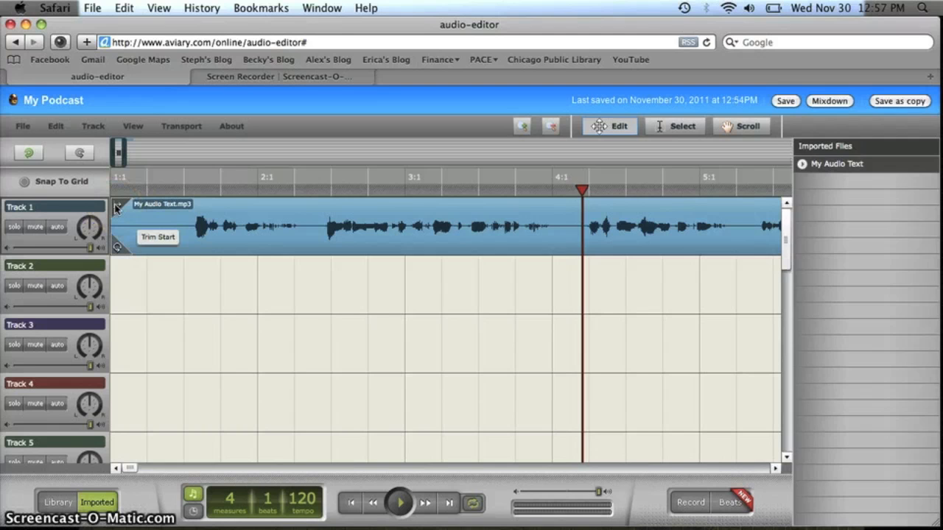
drag(116, 207, 191, 210)
drag(309, 219, 221, 214)
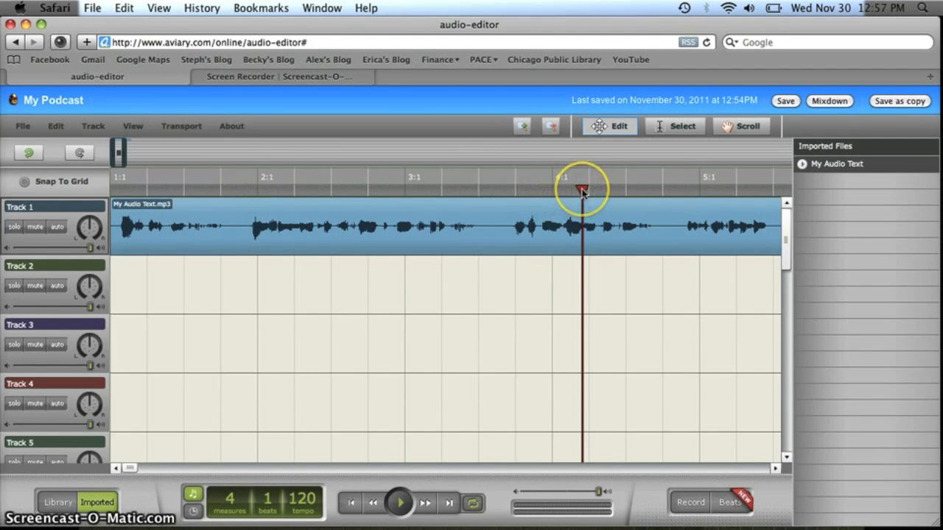
drag(582, 191, 110, 191)
click(488, 406)
click(397, 506)
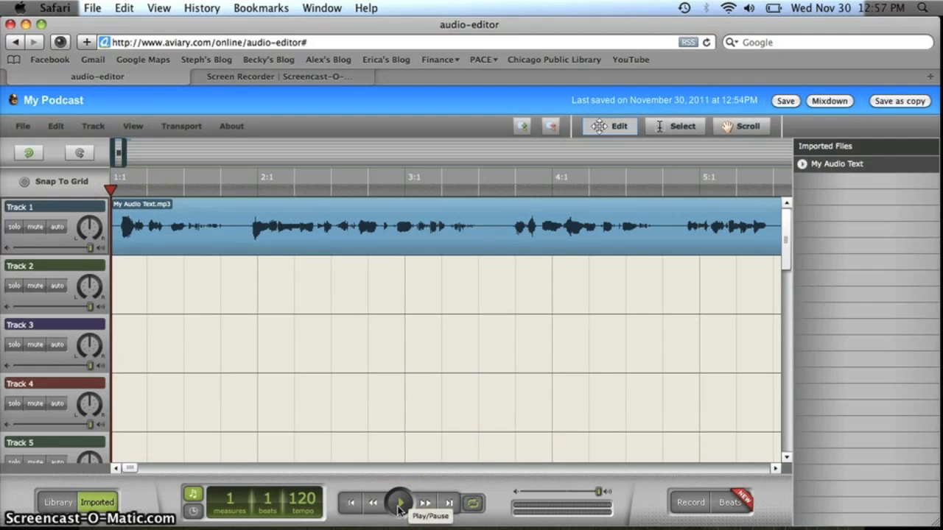
click(398, 507)
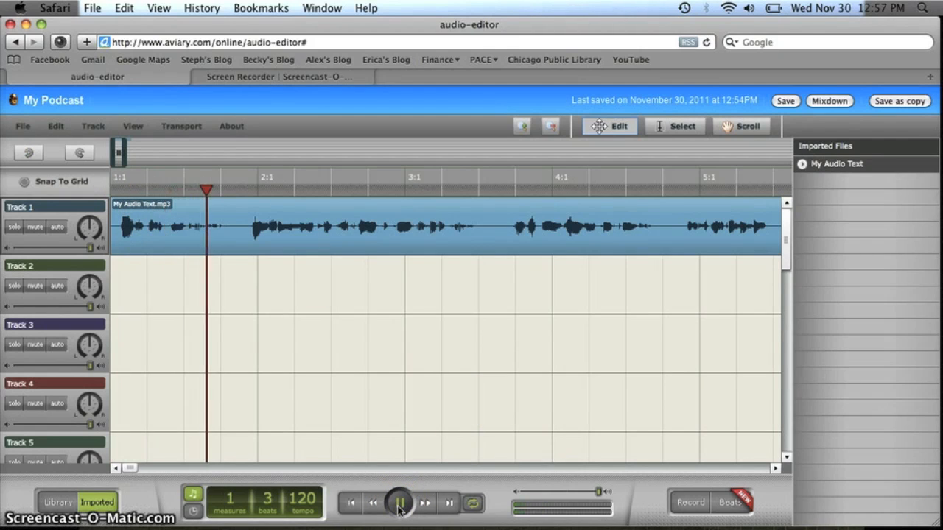
click(398, 507)
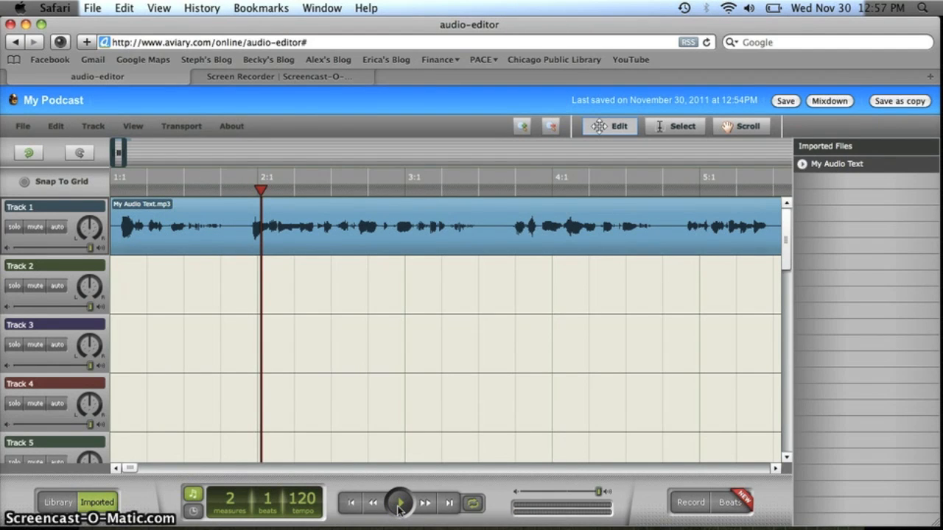
click(669, 132)
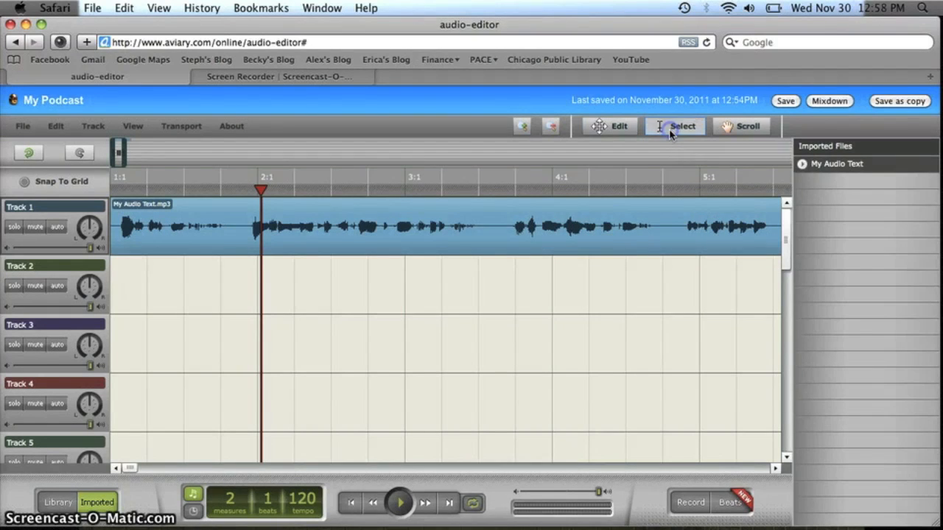
Delete the short pause before measure 3:3 and slide the second piece left to close the gap.
drag(473, 220, 508, 231)
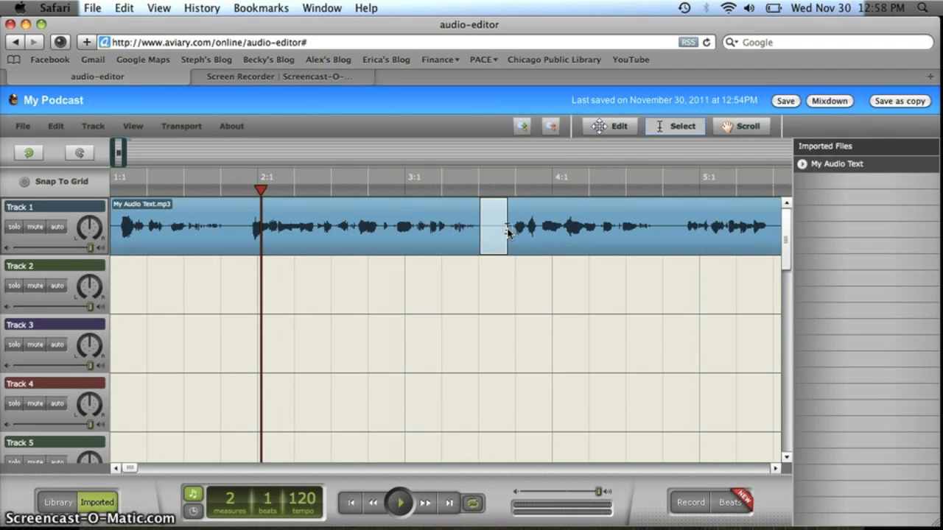
key(Delete)
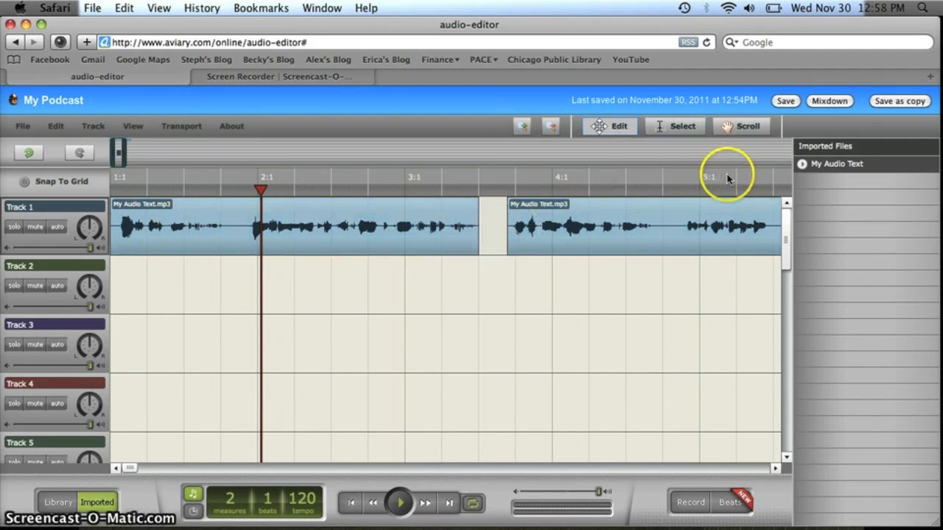
click(643, 235)
drag(643, 235, 608, 235)
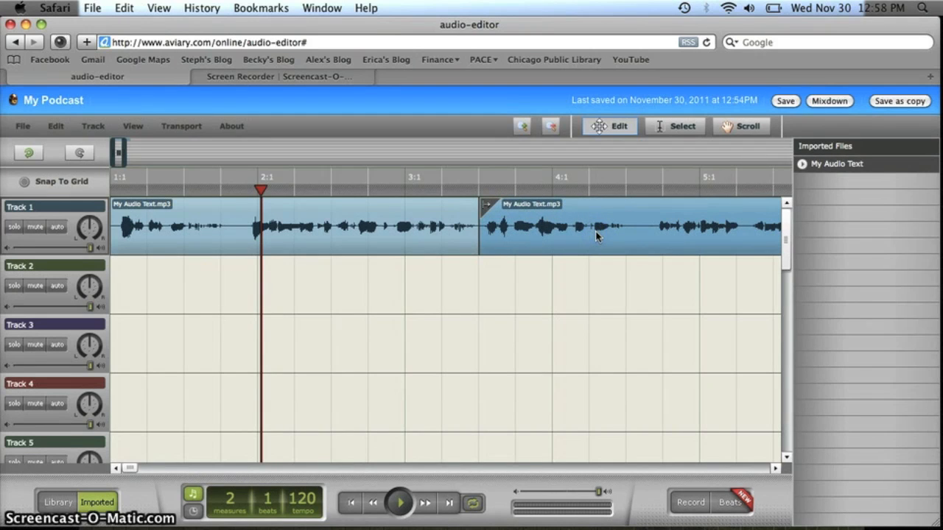
click(472, 232)
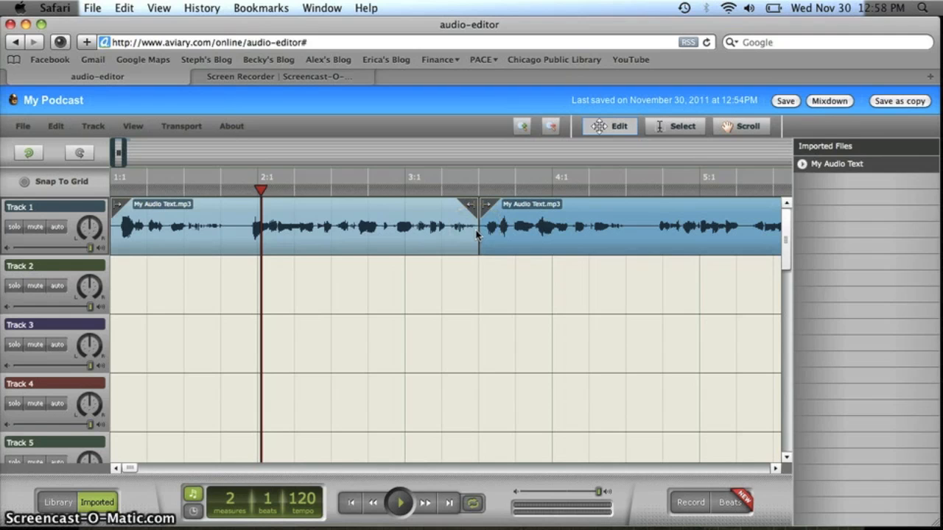
key(space)
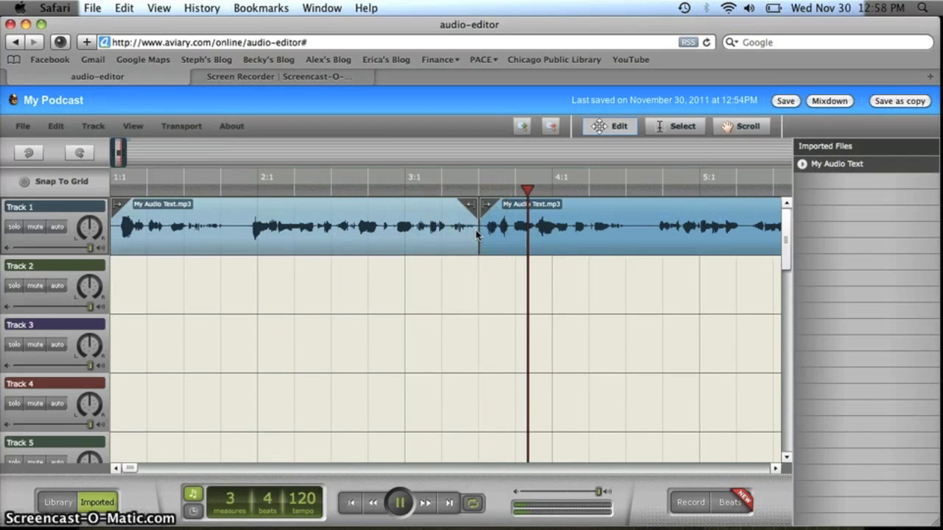
key(space)
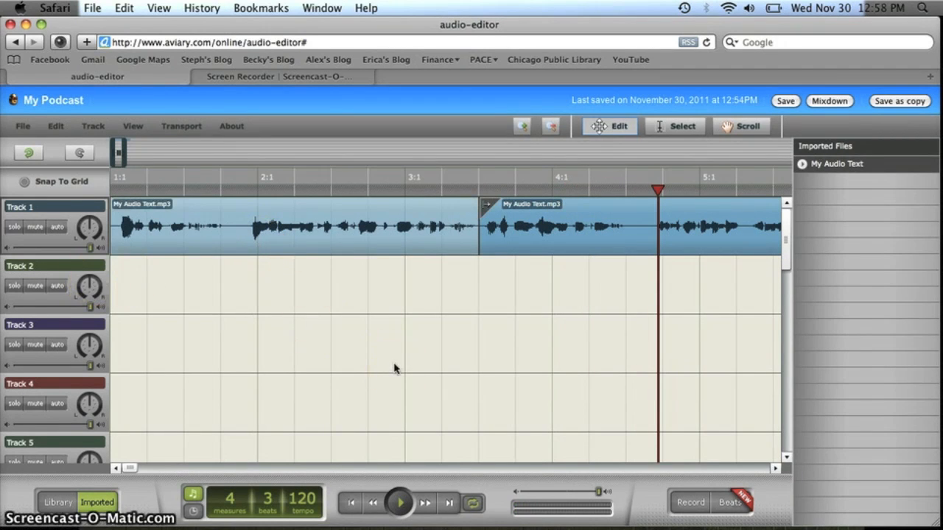
click(57, 505)
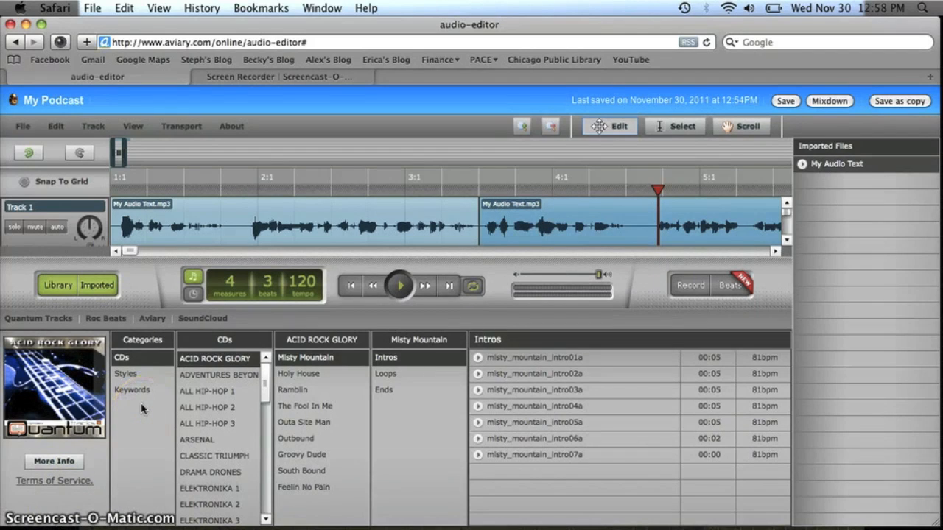
Look through the Roc Beats, Aviary and SoundCloud collections, then return to Quantum Tracks.
click(103, 319)
click(150, 320)
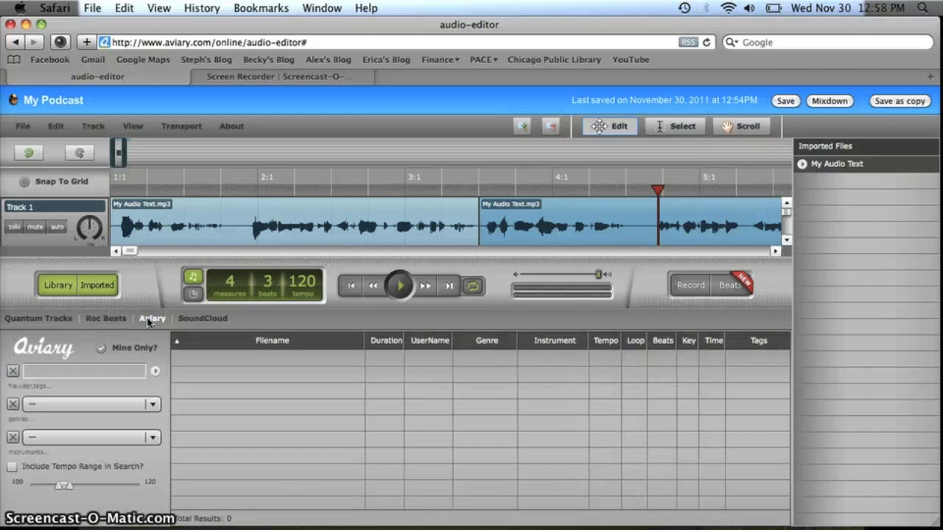
click(215, 319)
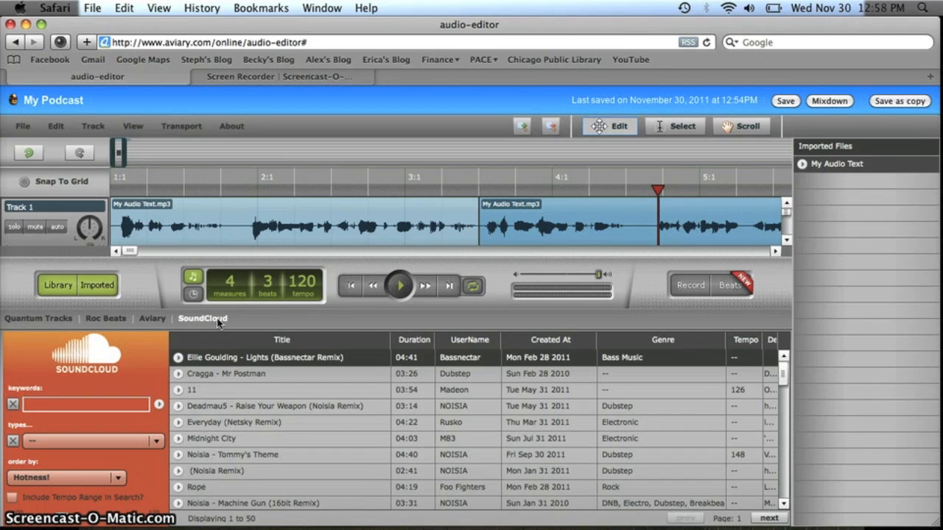
click(42, 319)
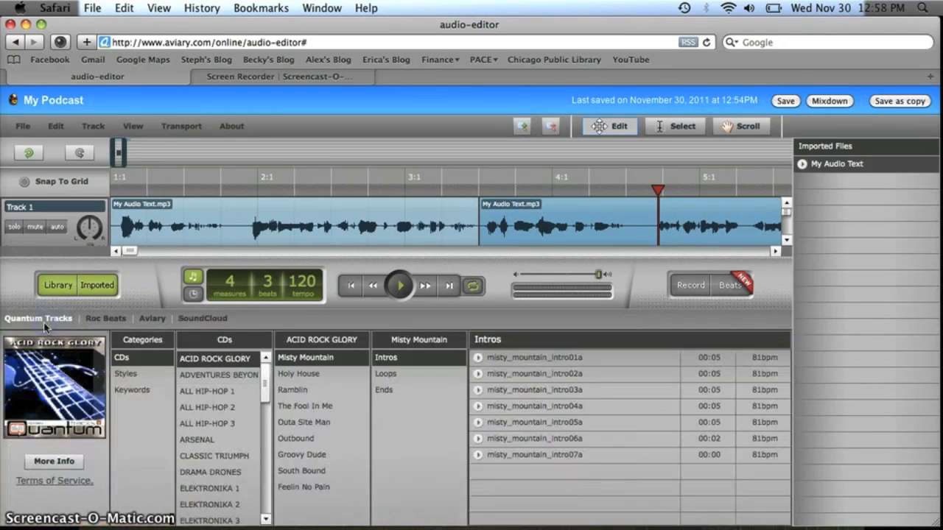
Browse Quantum Tracks by style, then by keyword down to the 70S Holy House loops.
click(139, 374)
drag(262, 379, 263, 495)
click(131, 391)
click(263, 375)
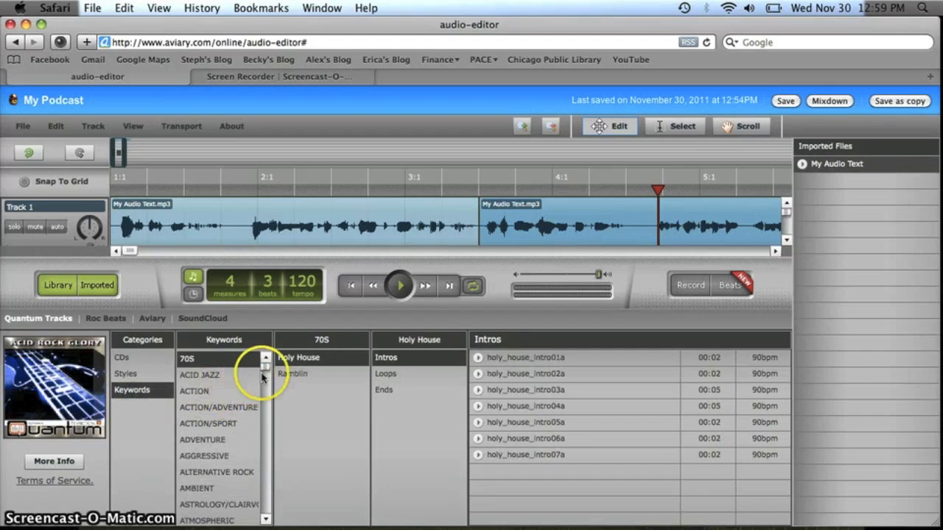
drag(263, 377, 273, 356)
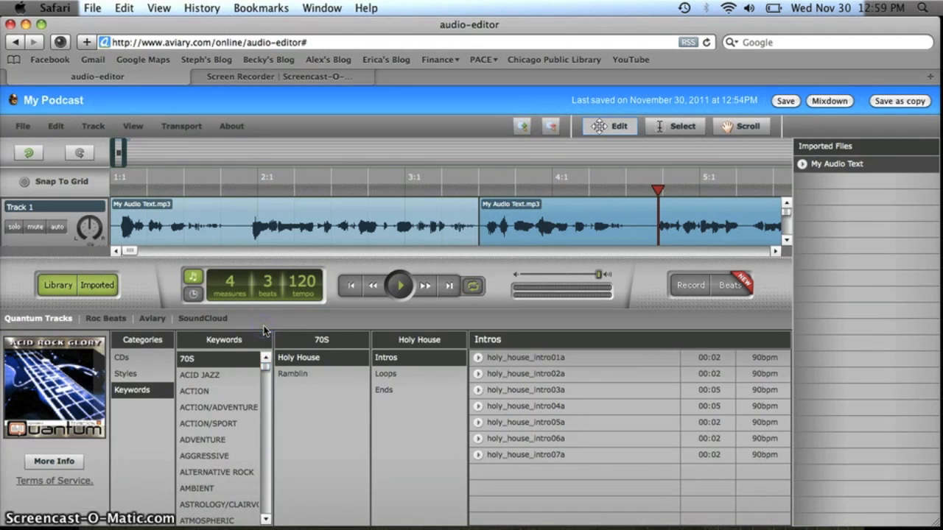
drag(264, 358, 263, 464)
click(267, 381)
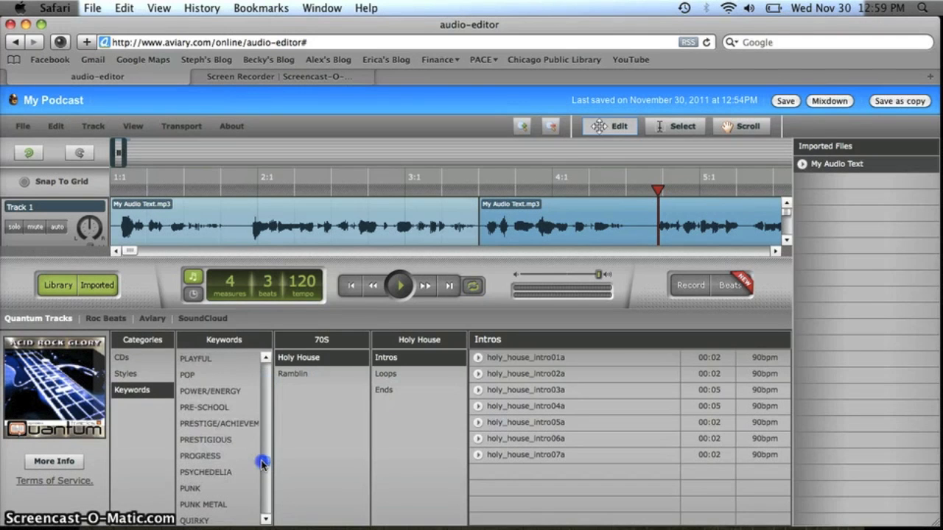
click(235, 391)
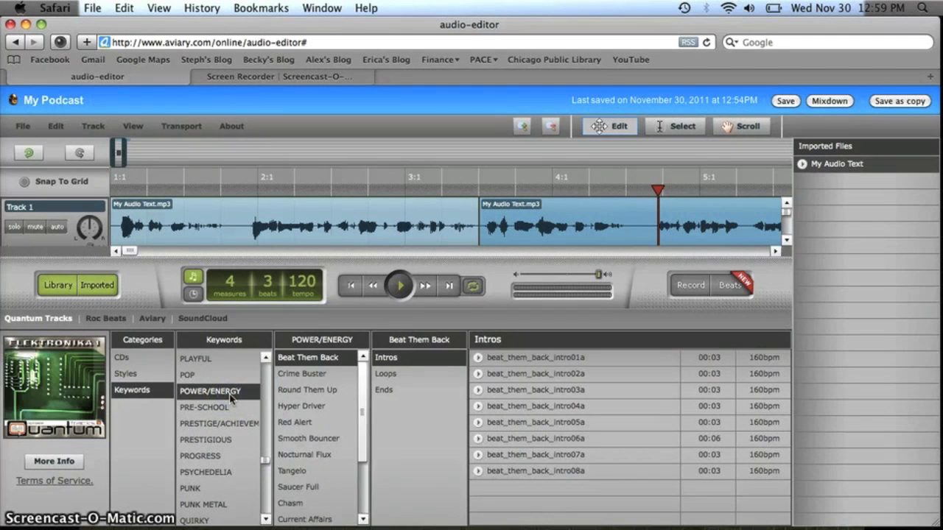
click(341, 392)
click(400, 373)
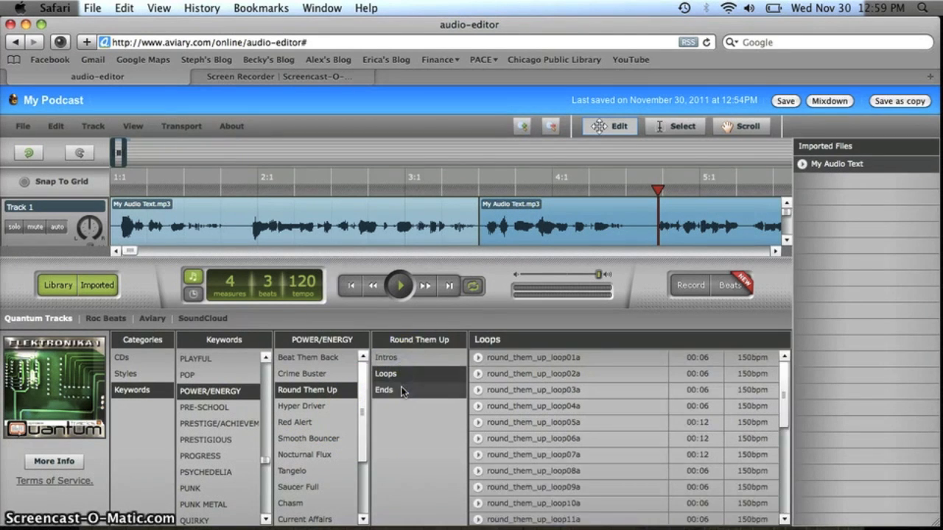
click(401, 390)
click(399, 358)
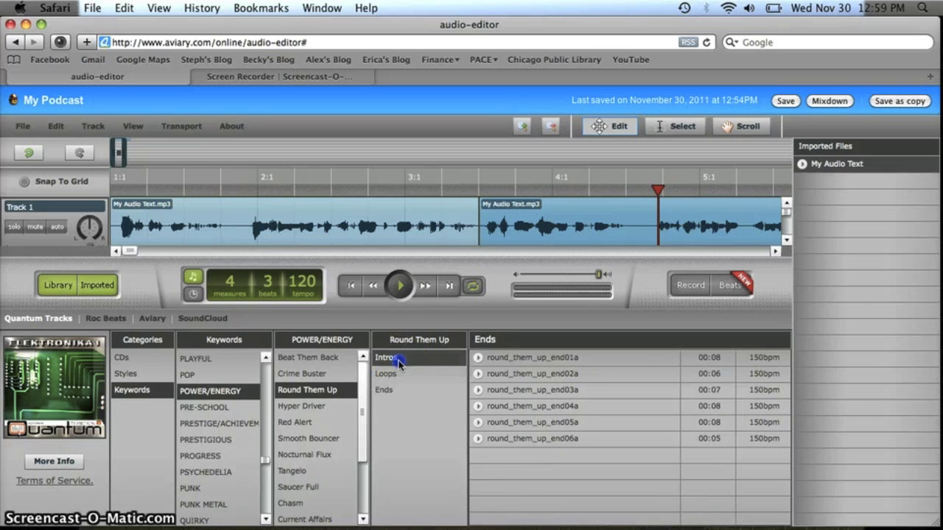
click(421, 373)
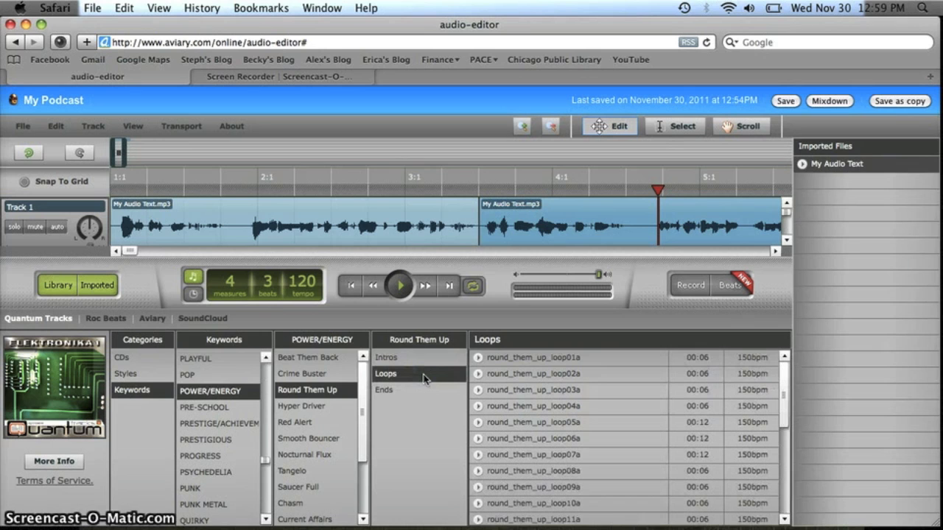
click(420, 390)
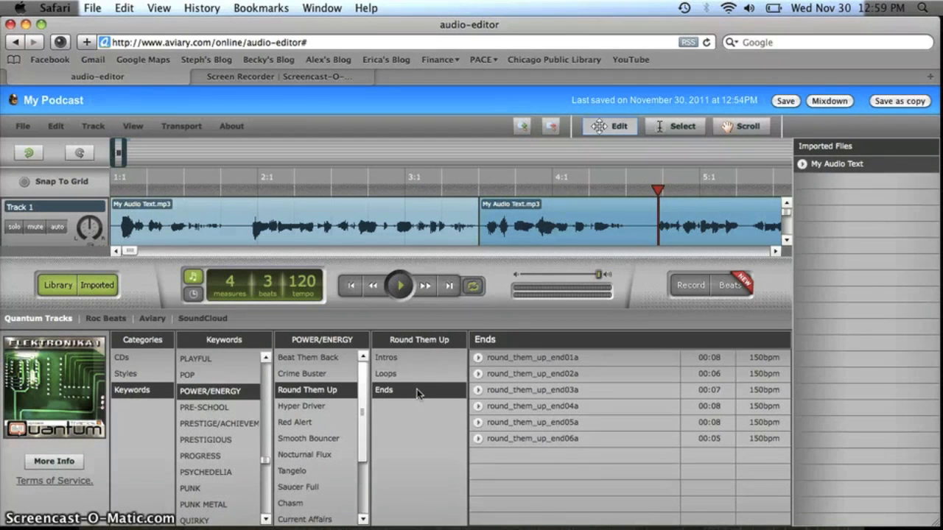
click(548, 391)
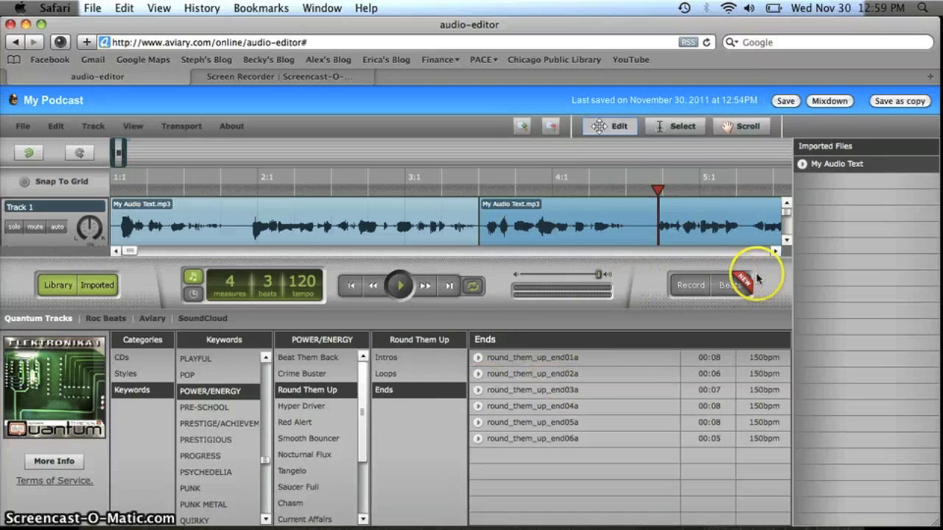
click(786, 241)
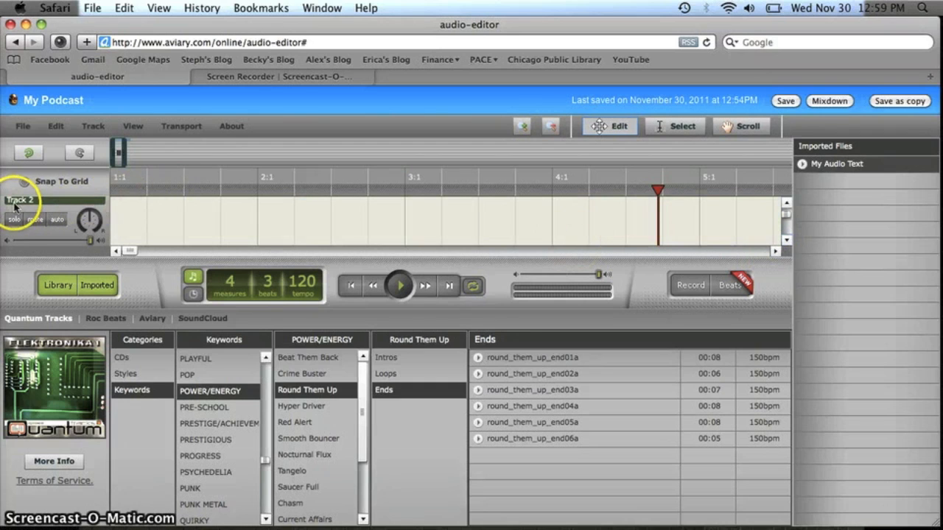
Drop round_them_up_end03a onto Track 2 at 1:1, then hide Imported Files and the Library.
click(519, 374)
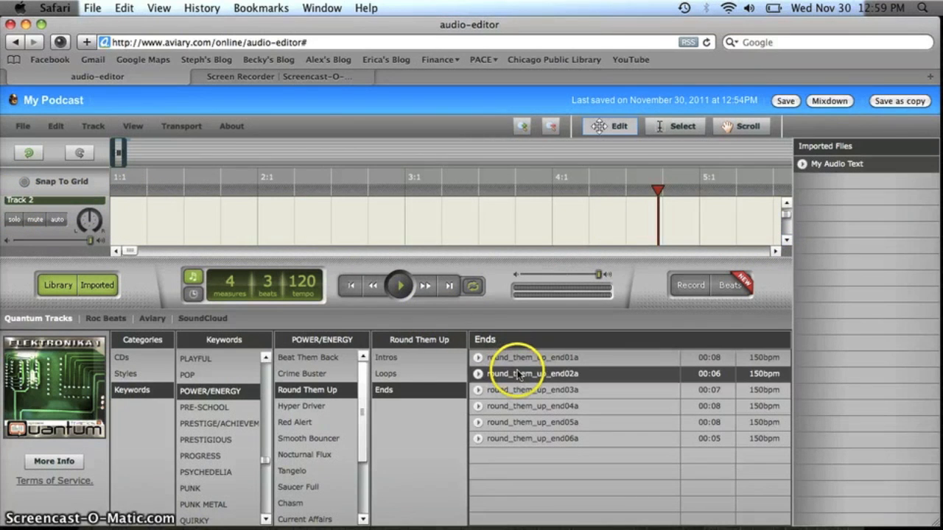
click(537, 403)
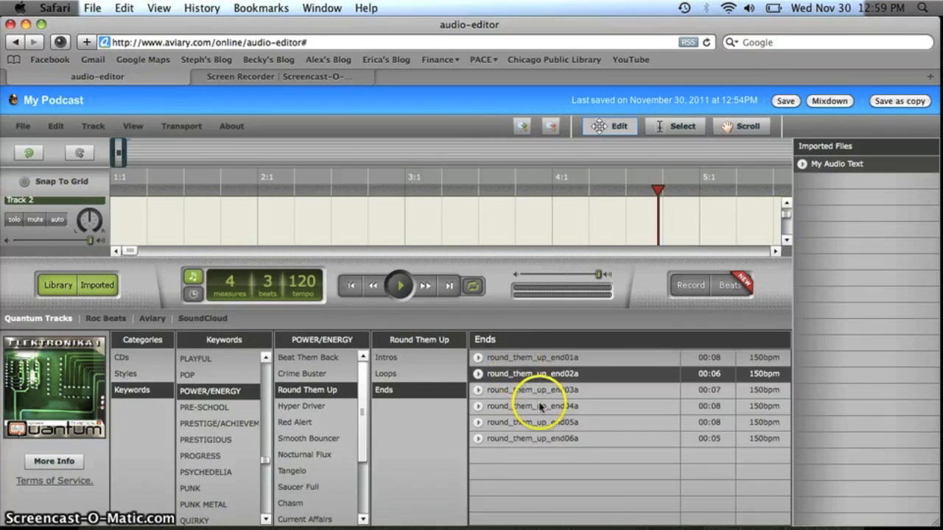
click(543, 389)
drag(543, 389, 122, 224)
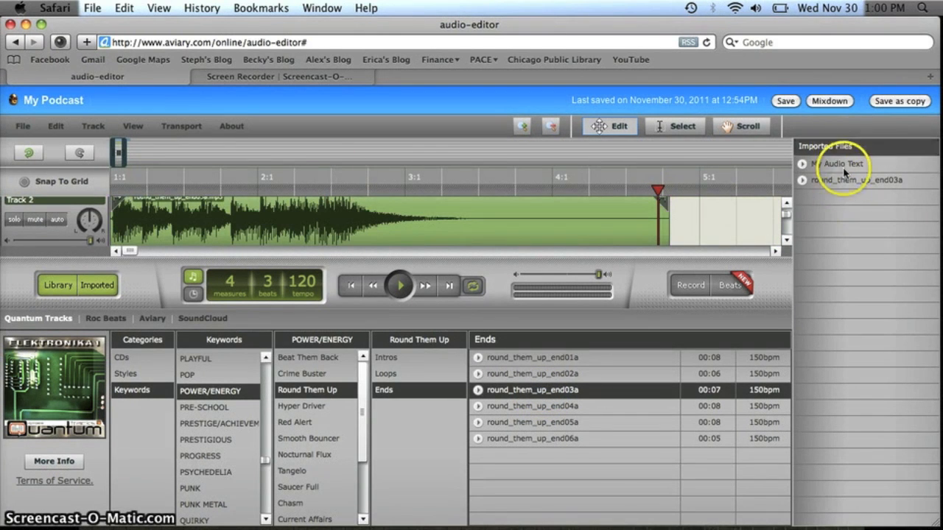
click(101, 287)
click(58, 287)
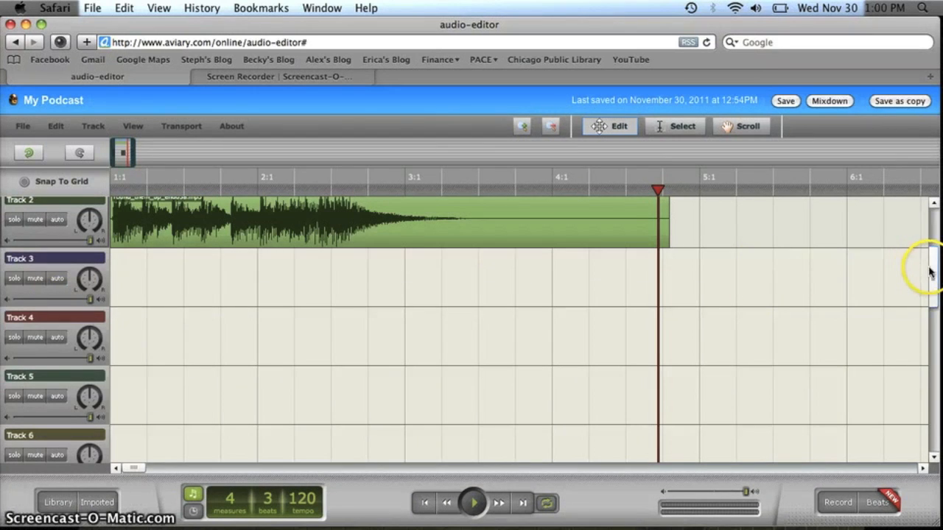
Rewind to 1:1 and briefly play Track 1's voice with Track 2's music, then stop.
drag(929, 271, 924, 196)
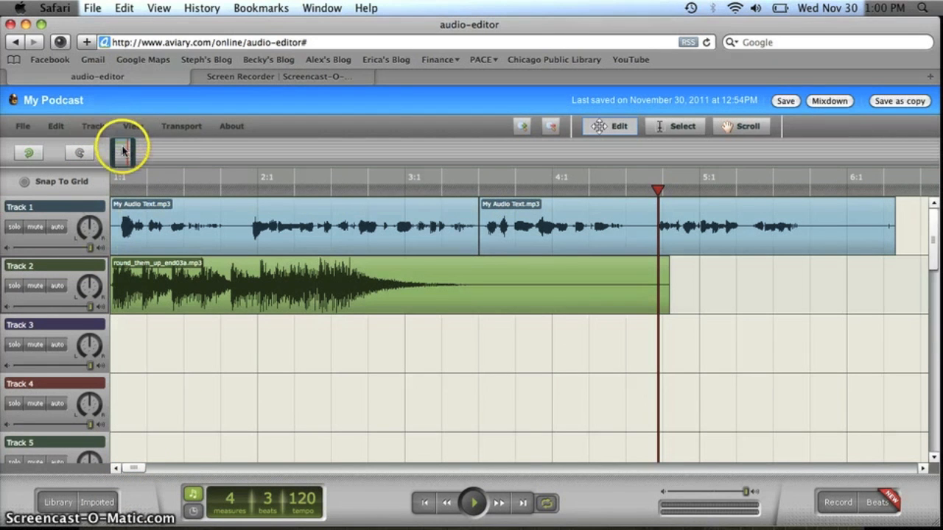
mouse_move(123, 151)
mouse_down()
mouse_move(153, 154)
mouse_move(118, 151)
mouse_up()
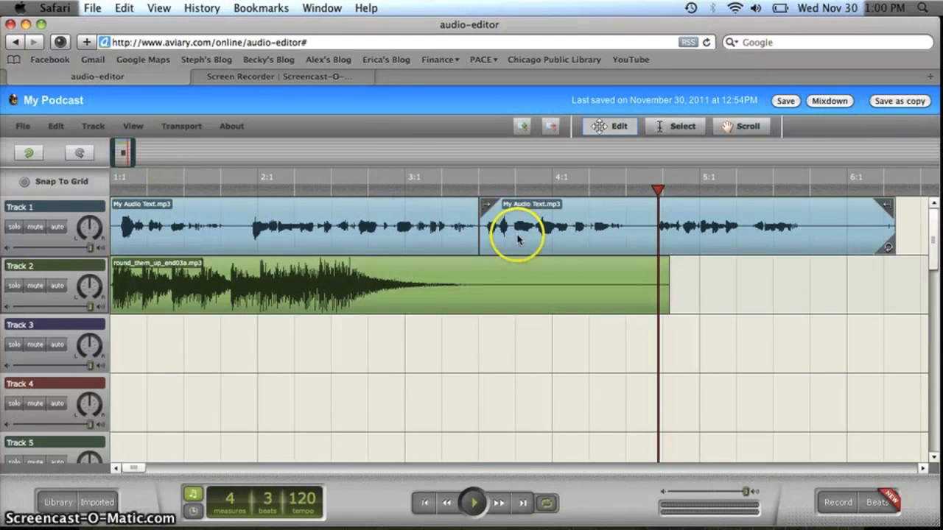
drag(659, 192, 100, 190)
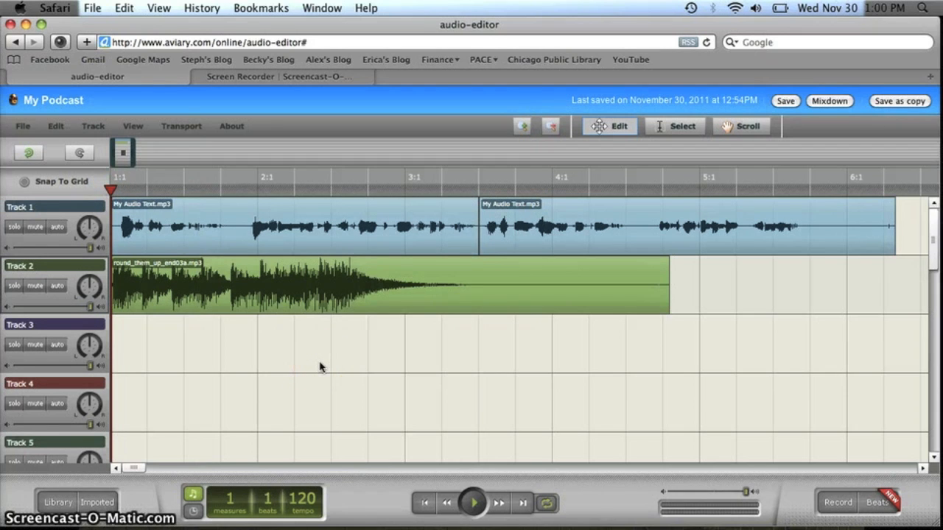
key(space)
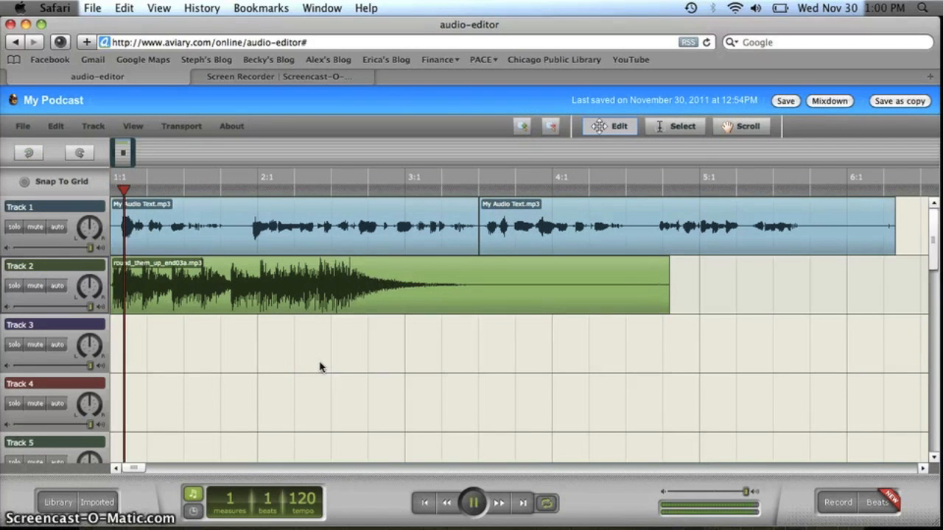
key(space)
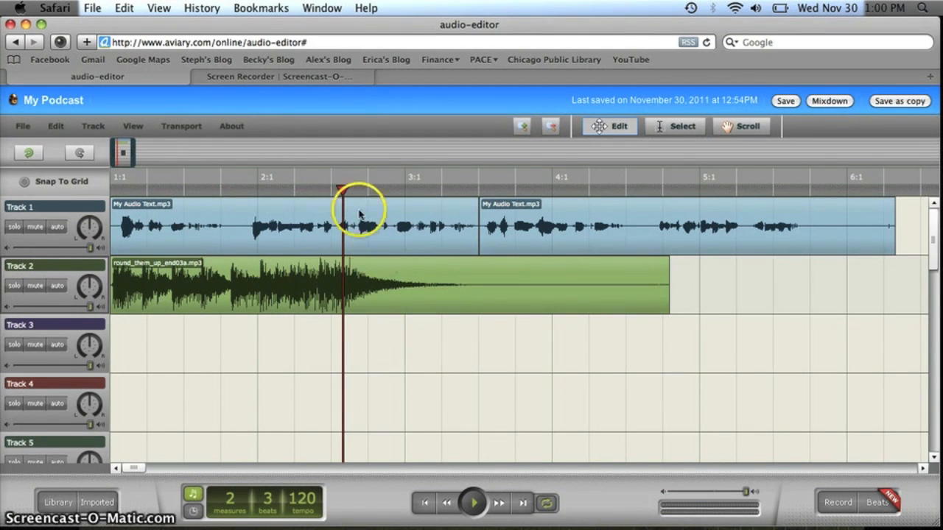
drag(346, 190, 108, 191)
Drag both My Audio Text.mp3 voice clips right so the first starts near bar 3.
drag(731, 227, 934, 208)
drag(444, 234, 709, 230)
drag(774, 227, 860, 225)
drag(672, 227, 711, 223)
drag(496, 275, 377, 270)
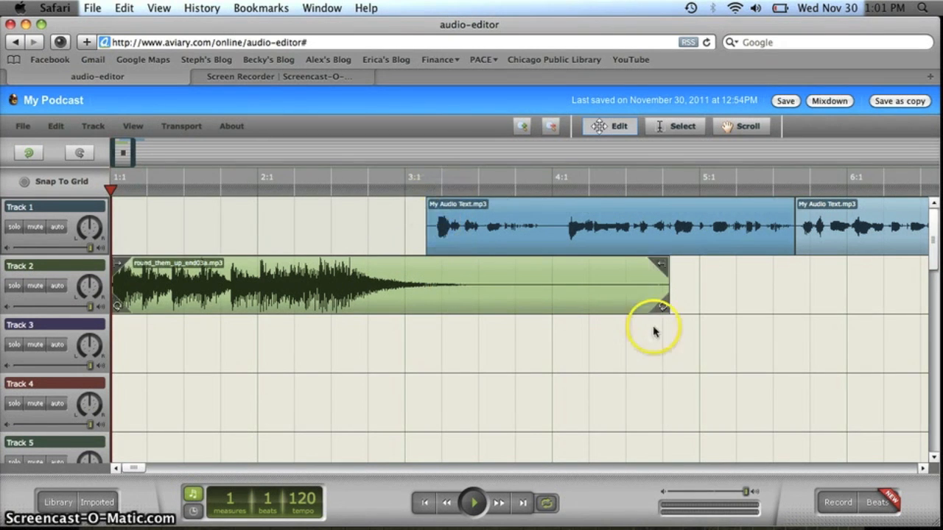
Trim the round_them_up_end03a clip's end back to just past measure 3.
click(624, 286)
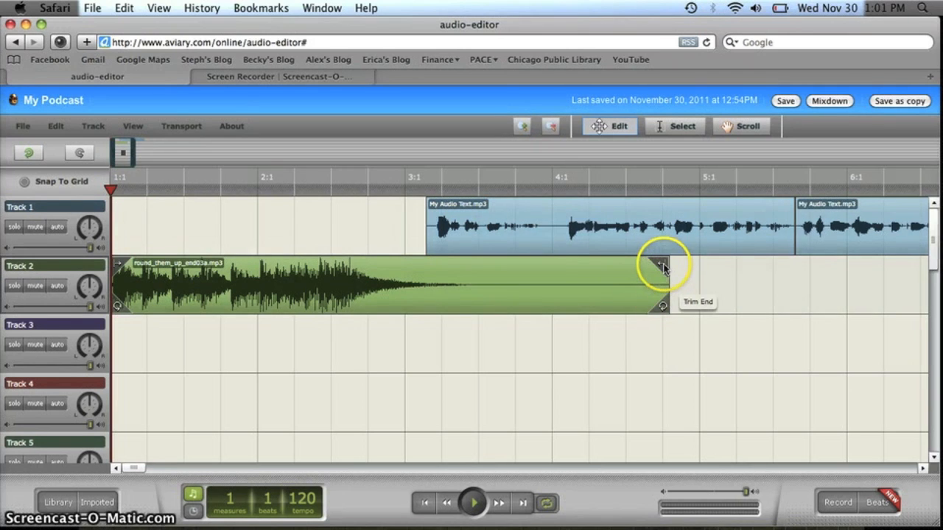
drag(663, 267, 474, 277)
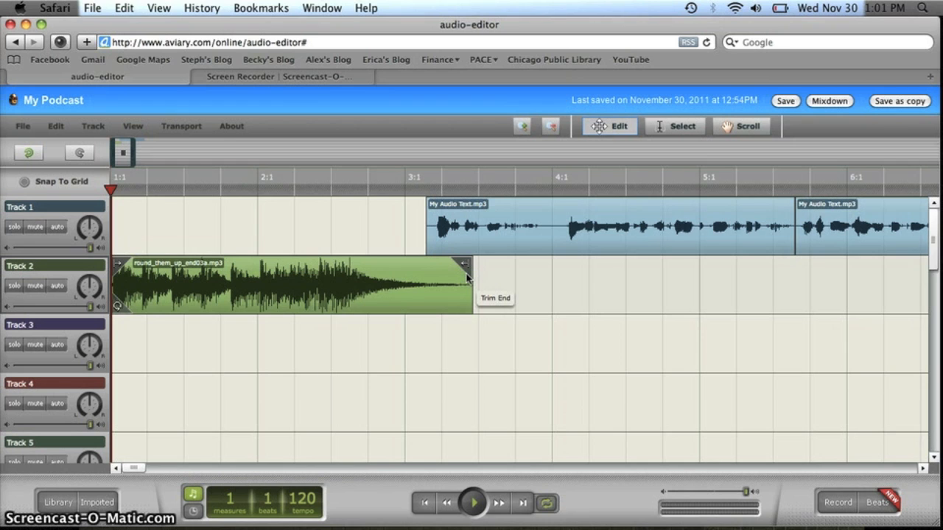
Fade Track 2's music out from mid-bar 2 using its Fades lane, then drag the first voice clip into bar 2.
click(57, 290)
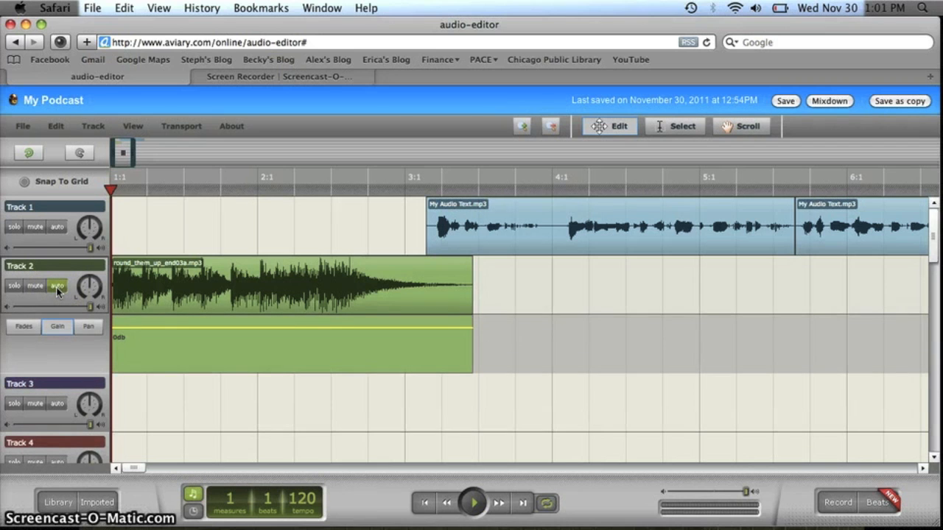
click(26, 326)
click(92, 328)
click(20, 332)
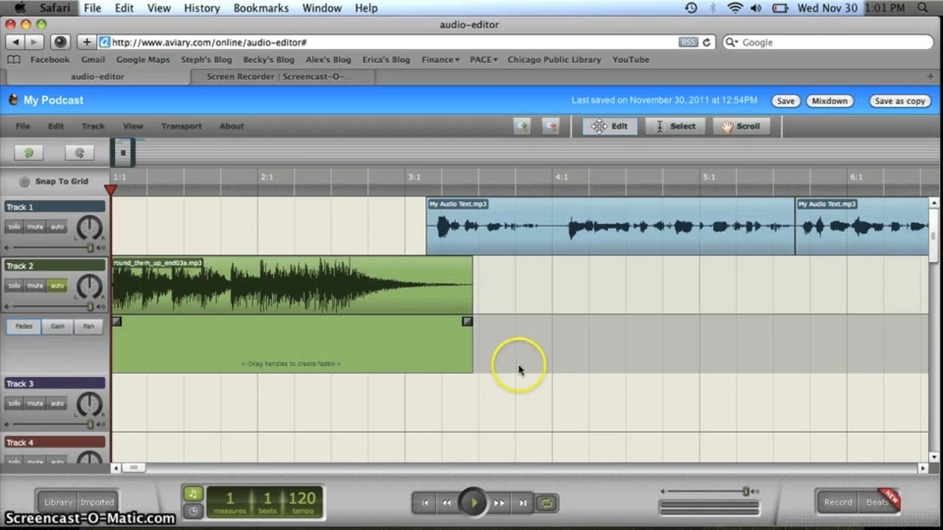
click(467, 322)
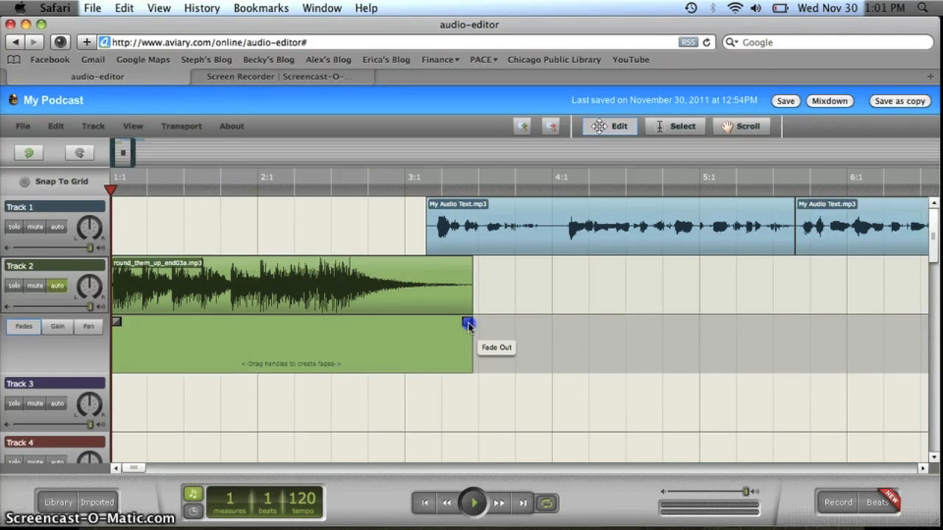
drag(436, 329, 408, 327)
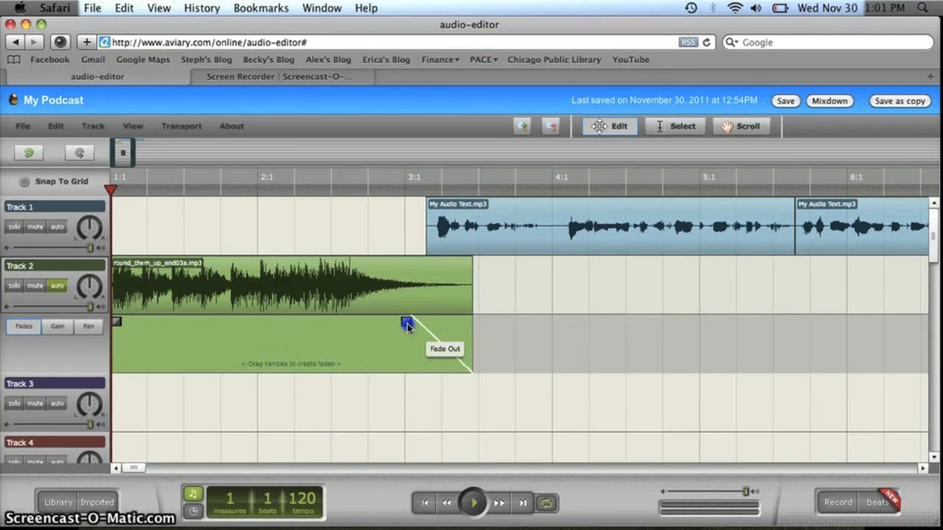
drag(363, 325, 320, 323)
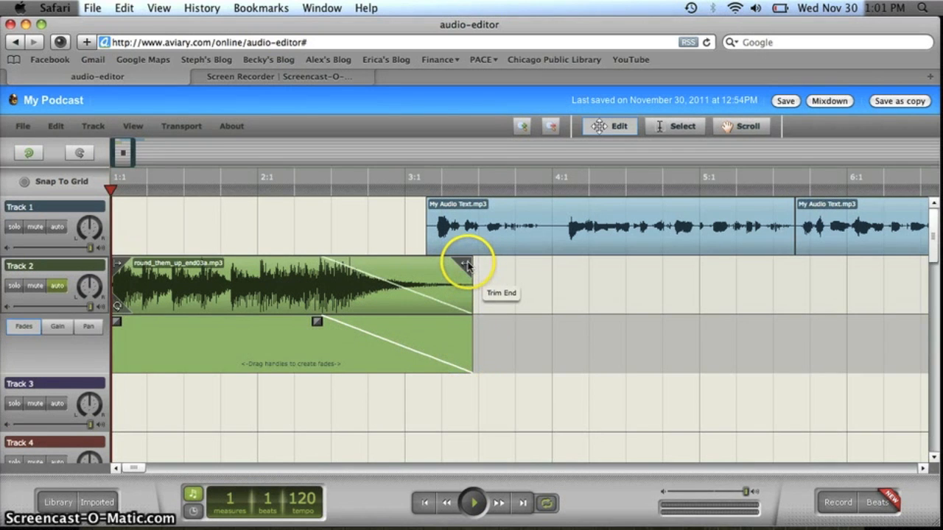
drag(465, 225, 370, 233)
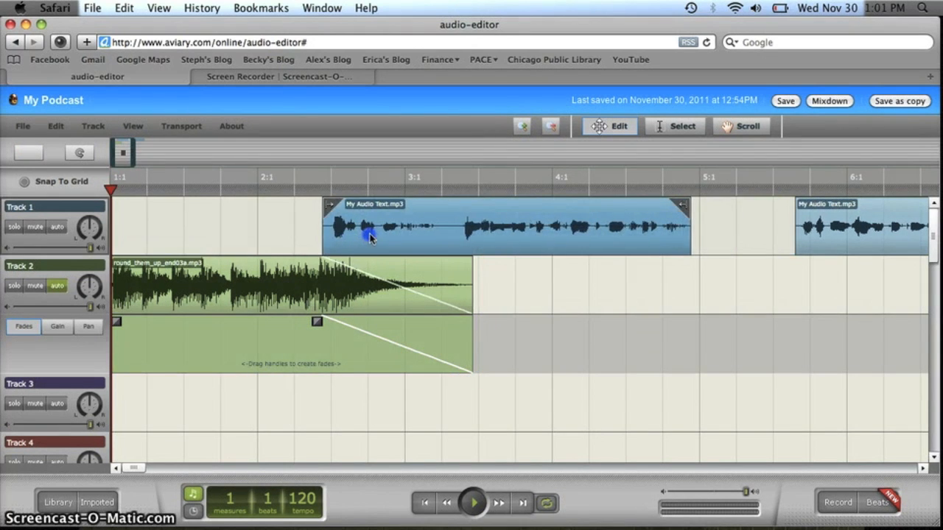
Butt the second My Audio Text clip directly against the first in bar 2.
drag(810, 225, 705, 227)
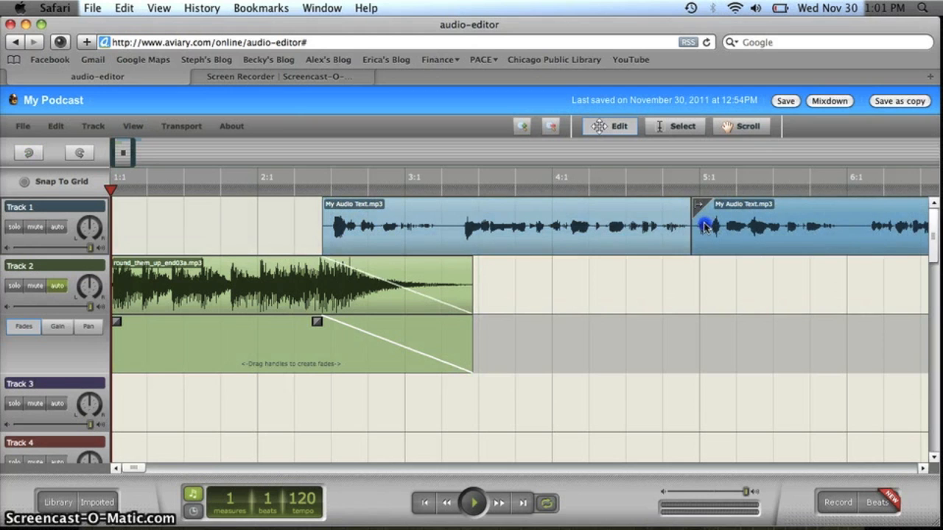
click(400, 231)
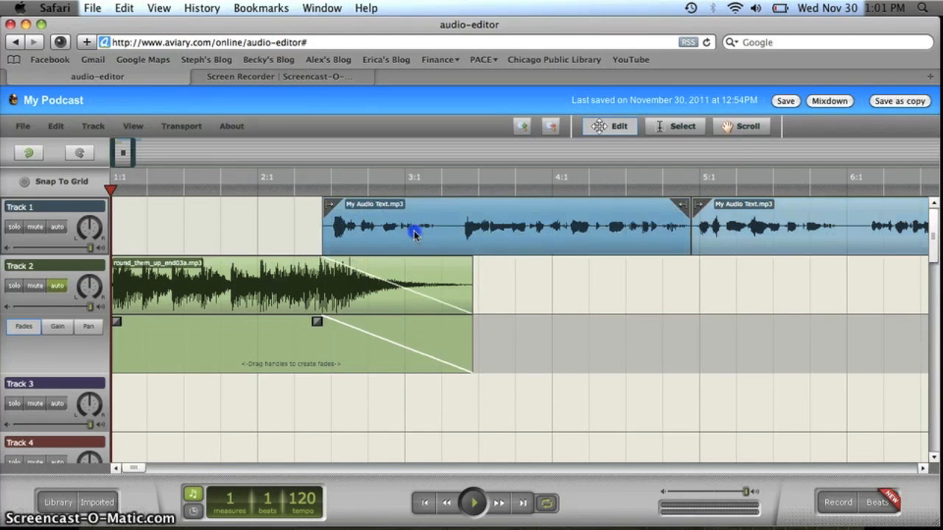
click(694, 236)
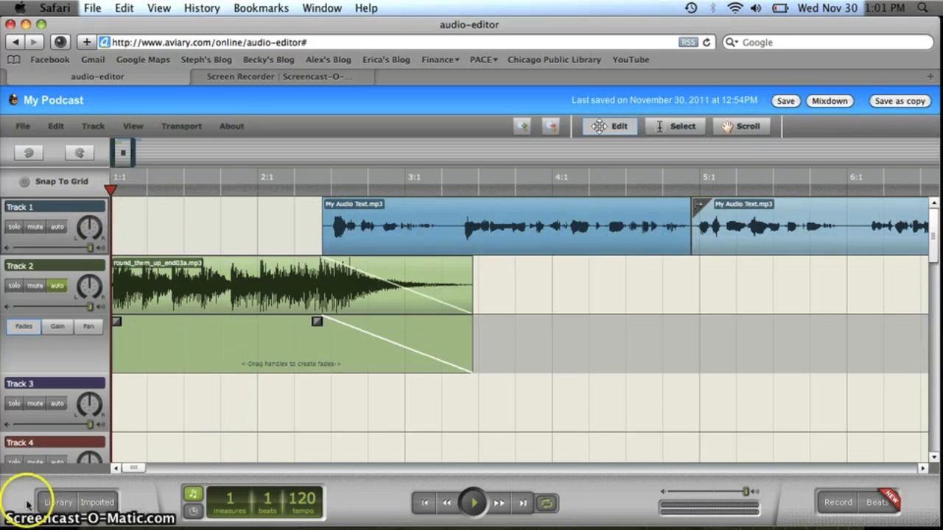
Listen to the fade, then shift both voice clips right so the first starts near bar 3.
click(480, 504)
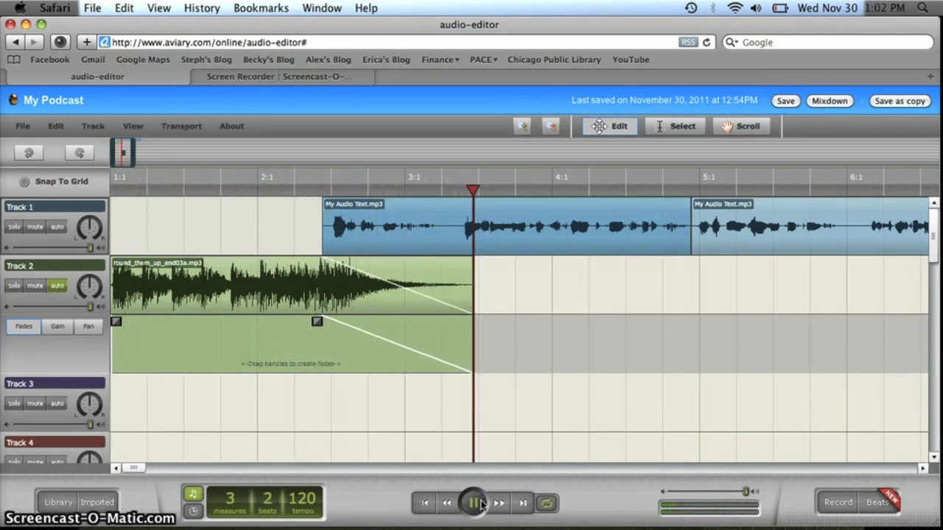
click(481, 504)
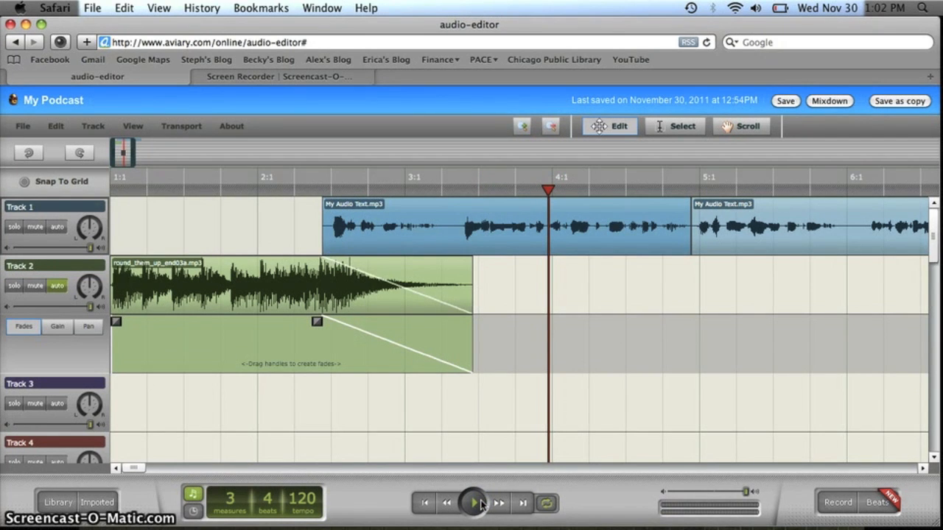
drag(741, 236, 799, 237)
drag(684, 227, 729, 226)
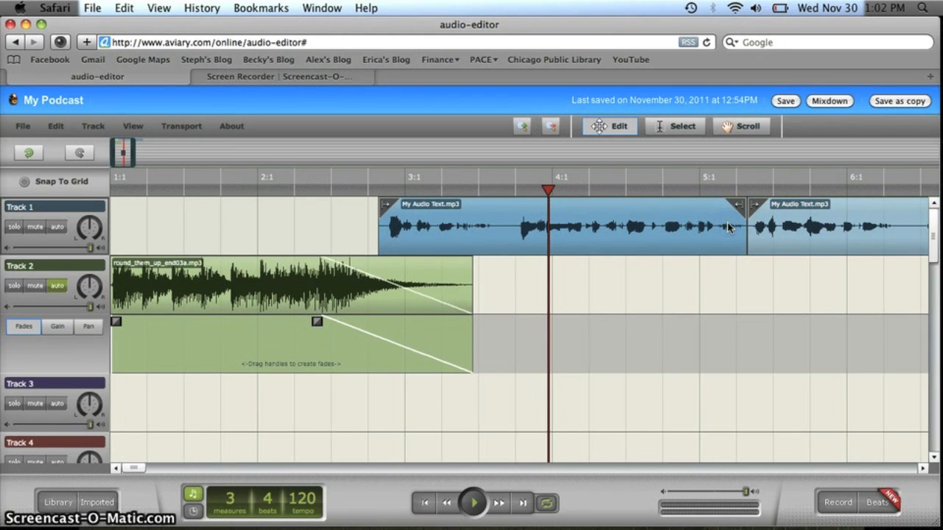
Rewind to 1:1 and play the mix, pausing around measure 3 beat 4.
click(114, 192)
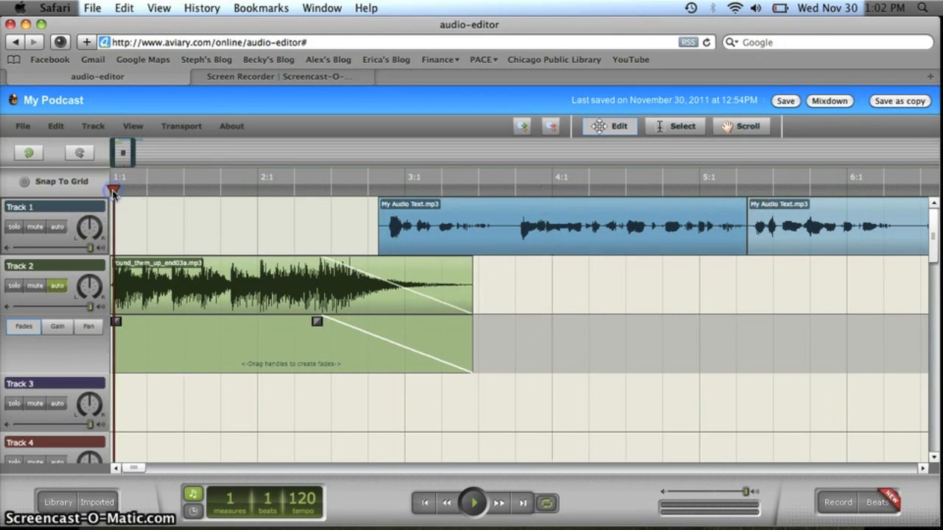
click(473, 502)
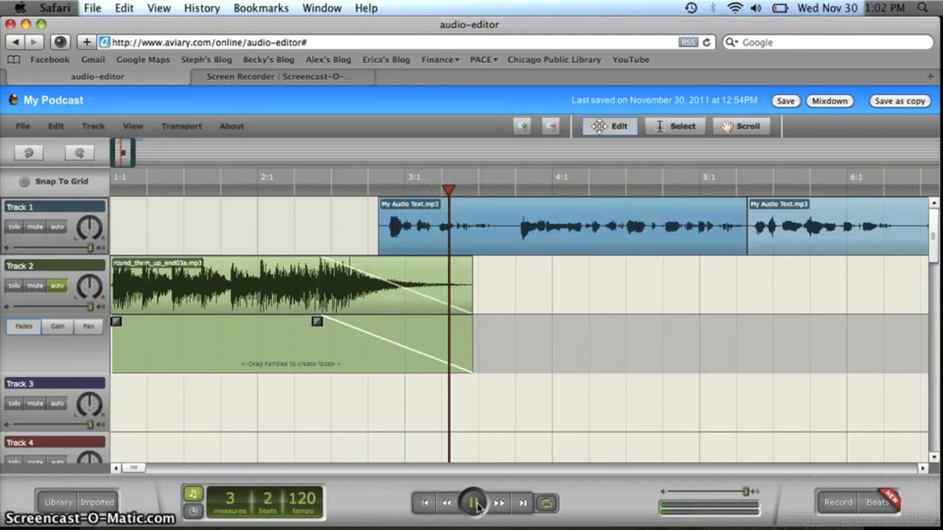
click(476, 505)
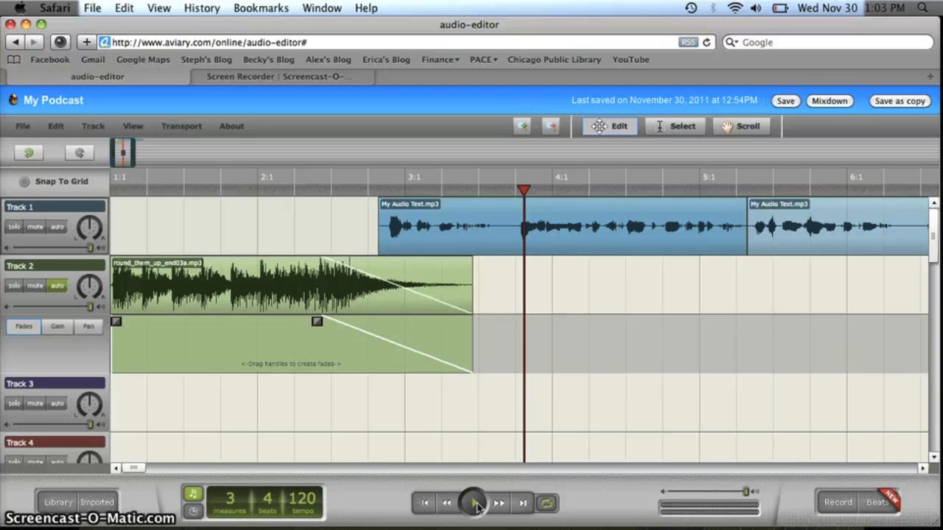
Save the My Podcast project, close the Mixdown reminder, and select Track 3's mesmerize clip.
key(super+s)
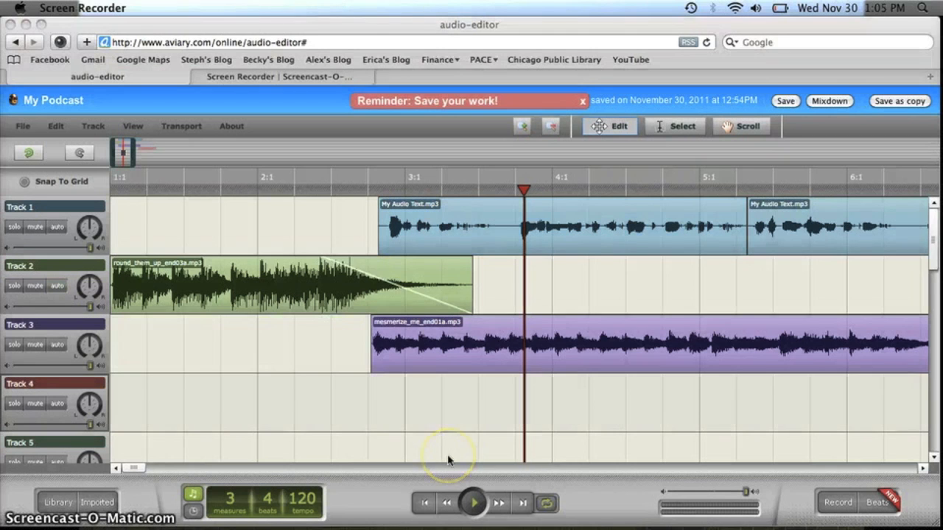
click(790, 102)
click(787, 102)
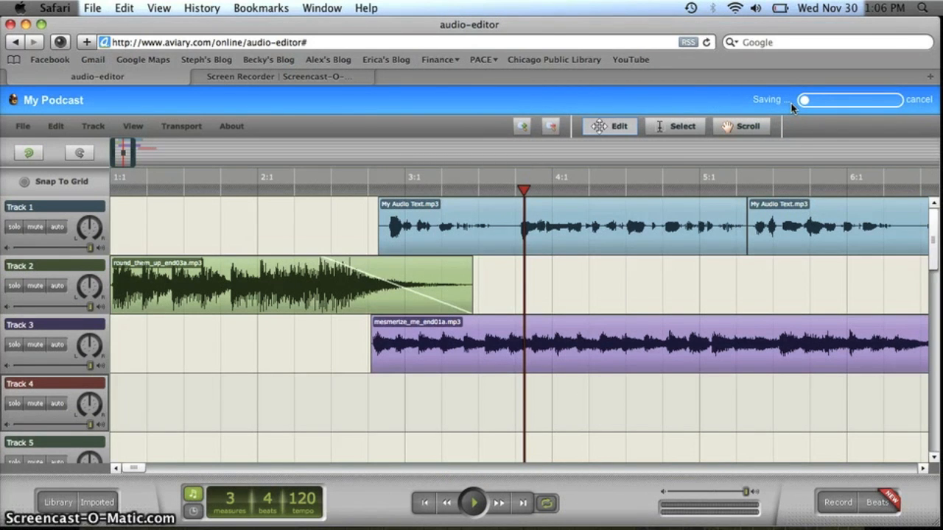
click(810, 102)
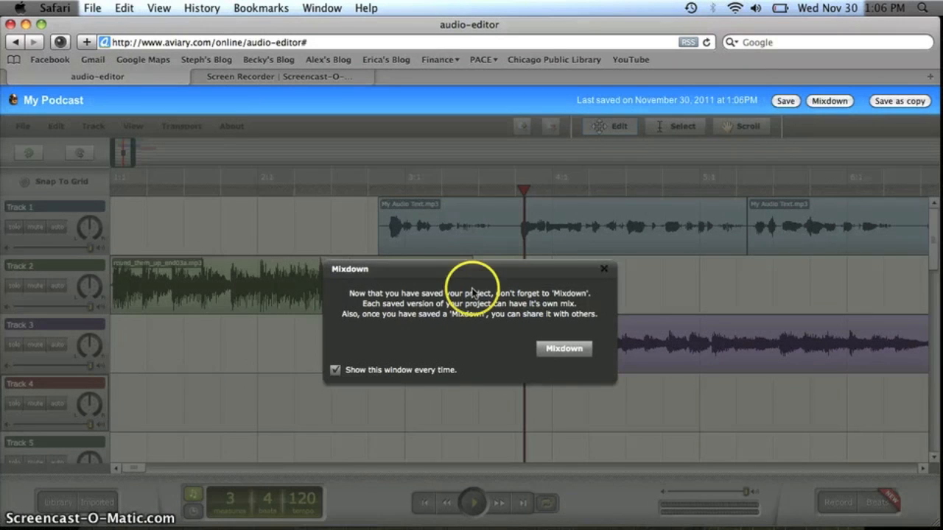
click(604, 270)
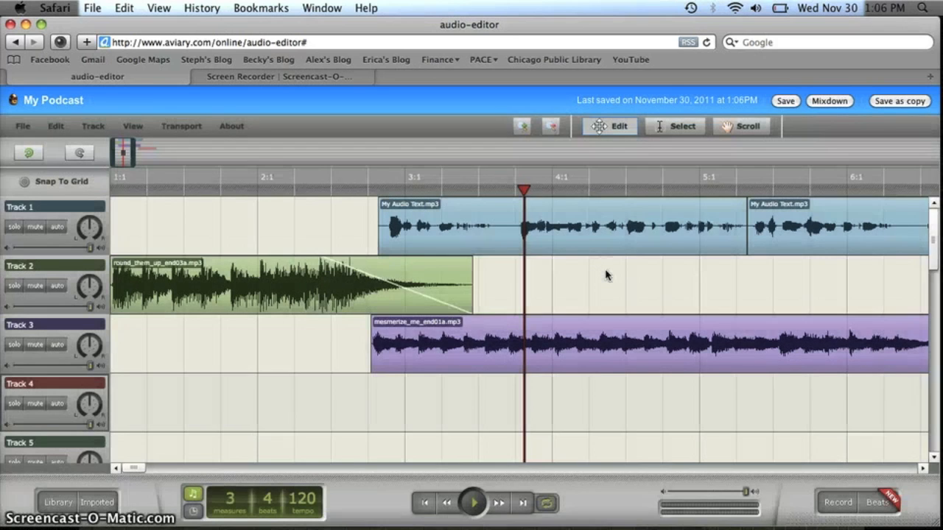
click(415, 347)
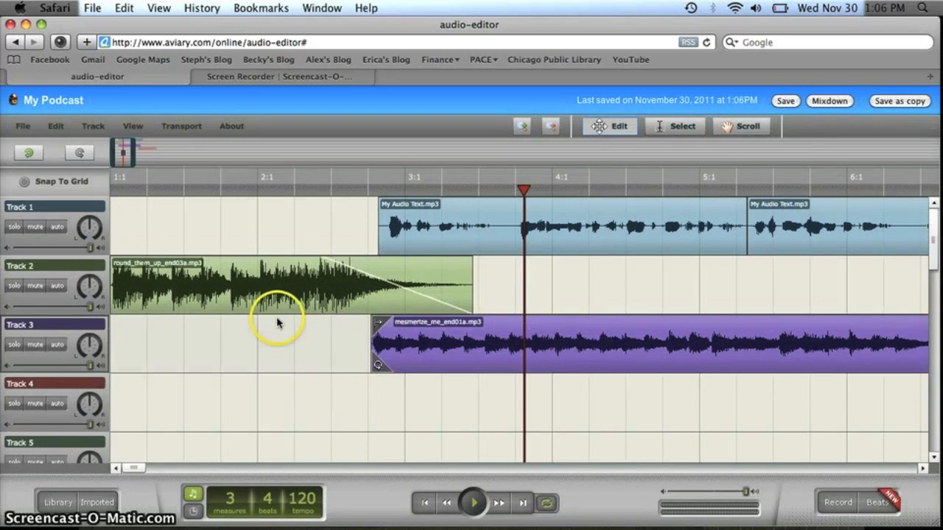
Add a fade-in and a full-length fade-out to the mesmerize_me_end01a clip on Track 3.
click(59, 345)
click(24, 385)
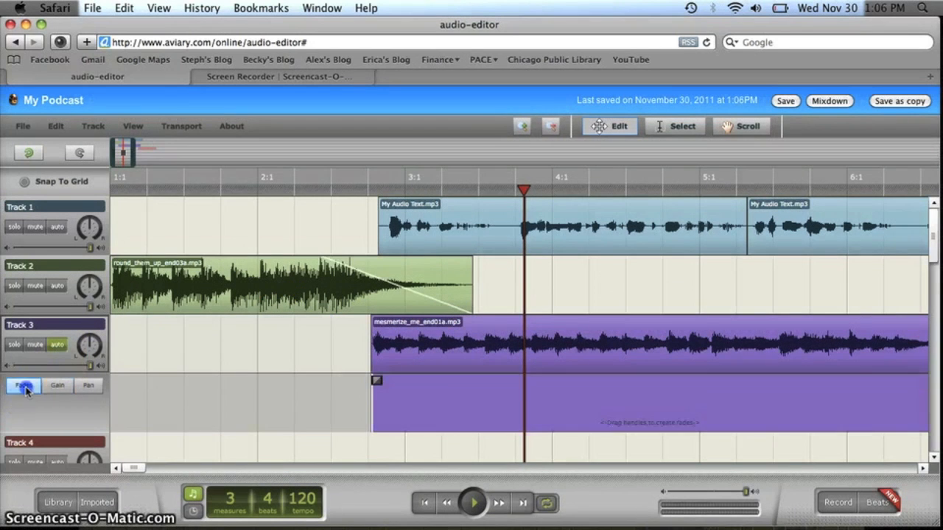
drag(376, 381, 477, 376)
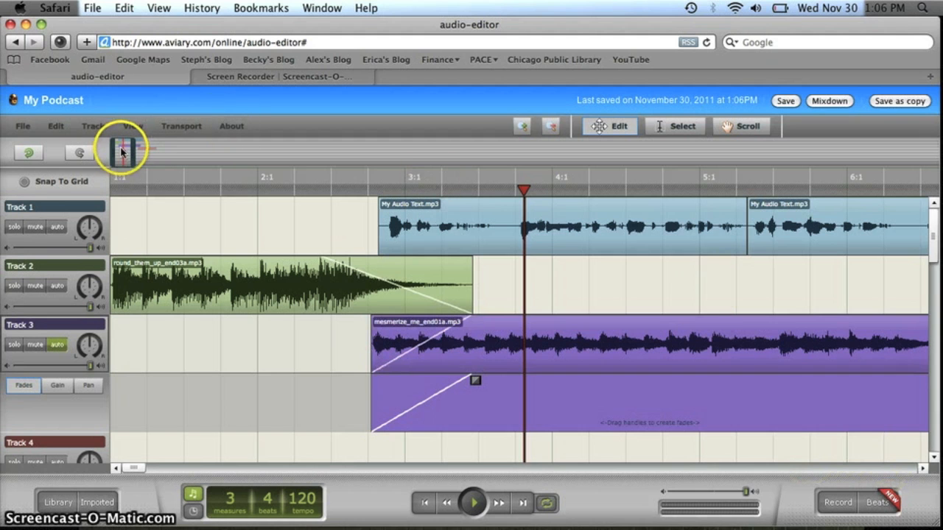
drag(125, 148, 145, 150)
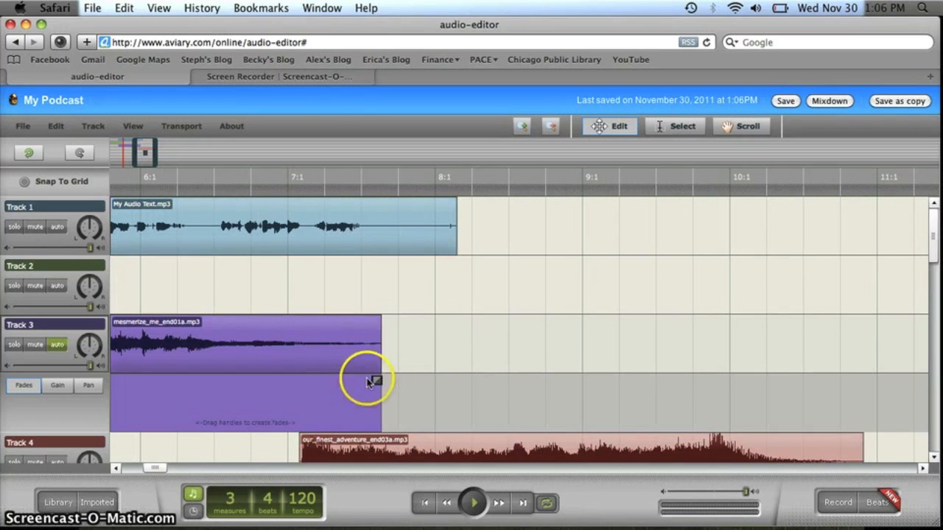
drag(375, 382, 124, 378)
Move Track 4's our_finest_adventure_end03a clip earlier to overlap Track 3's fade-out.
click(444, 449)
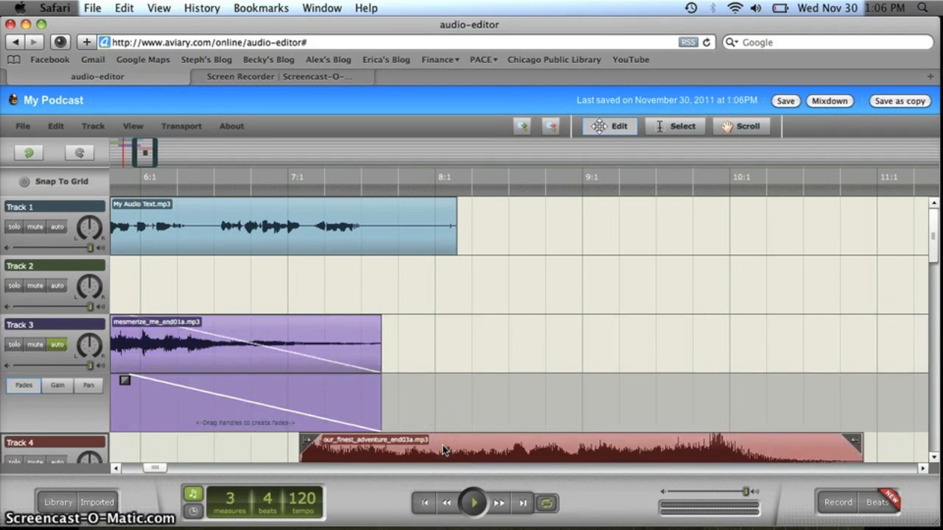
drag(936, 240, 936, 270)
click(501, 407)
drag(501, 406, 376, 385)
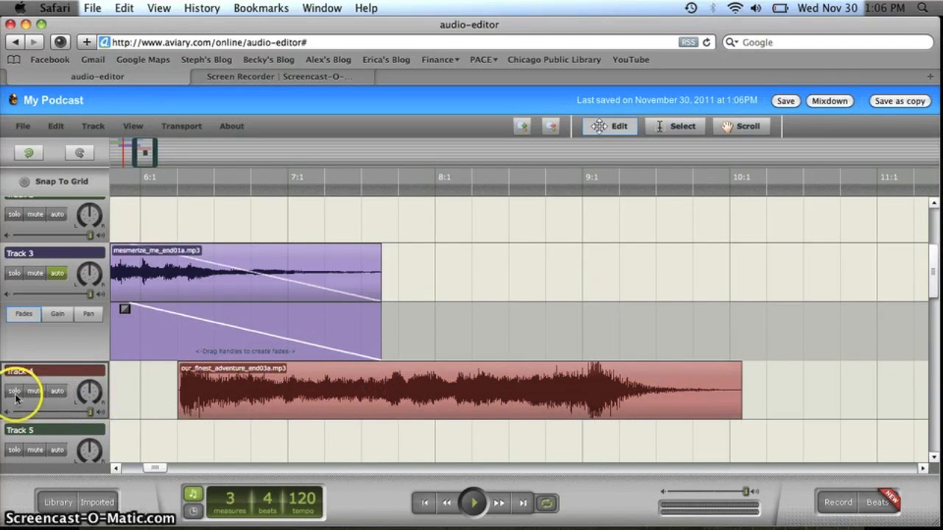
Give the our_finest_adventure_end03a clip a short fade-in via Track 4's Fades lane.
click(58, 391)
click(22, 431)
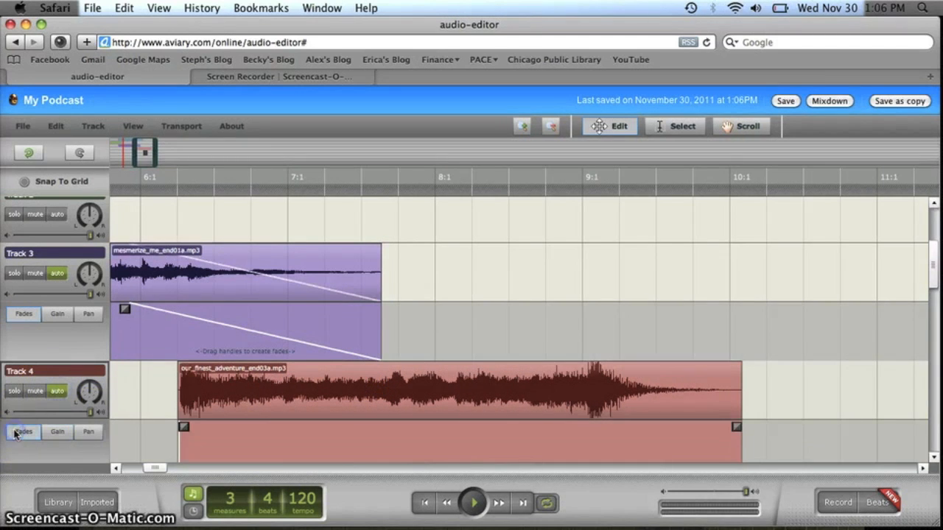
drag(183, 426, 283, 425)
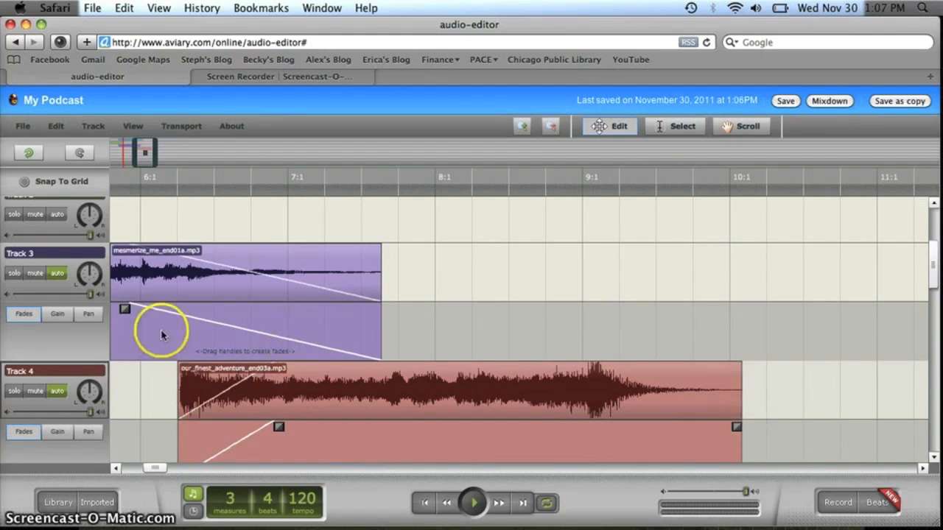
Hide the automation lanes on Tracks 4 and 3 and bring measure 1 back into view.
click(58, 390)
click(53, 275)
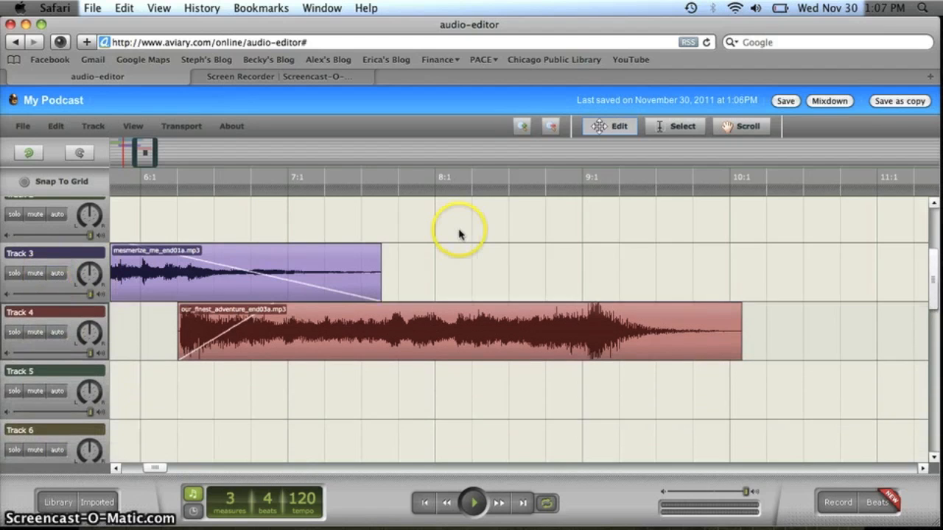
scroll(932, 225, up, 3)
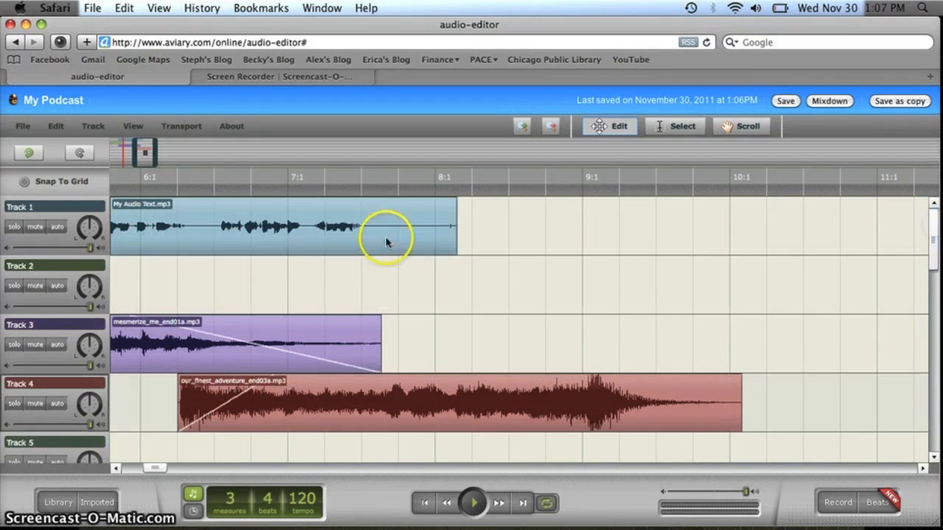
drag(146, 161, 101, 153)
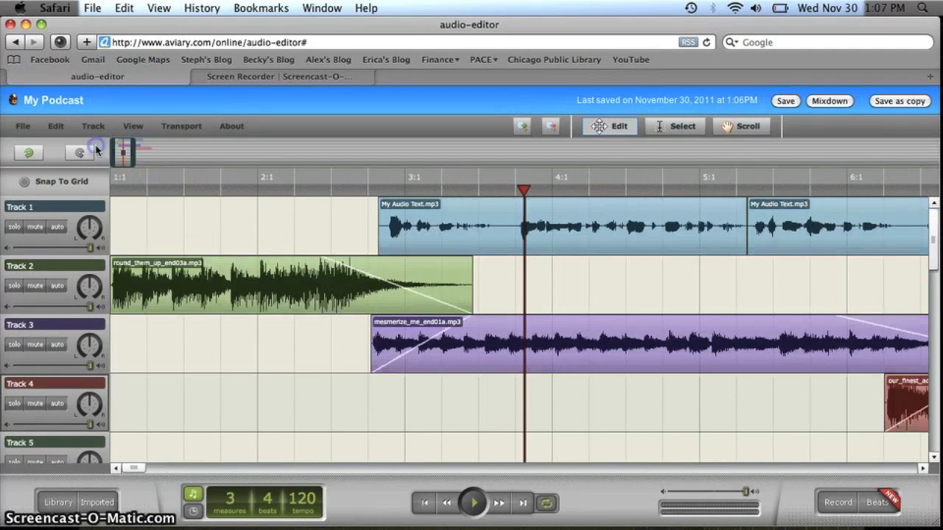
Play the mix from 1:1, lower Track 3's volume slider, and return the playhead to the start.
click(117, 190)
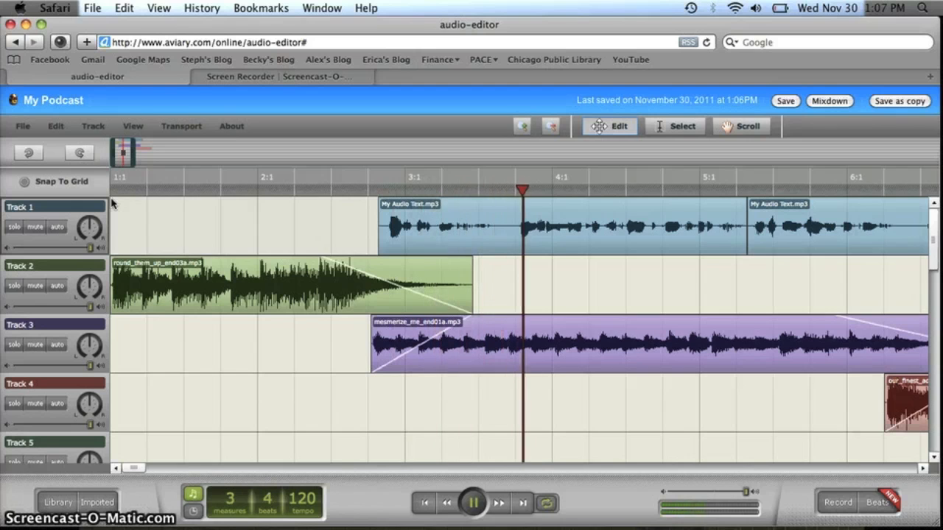
key(space)
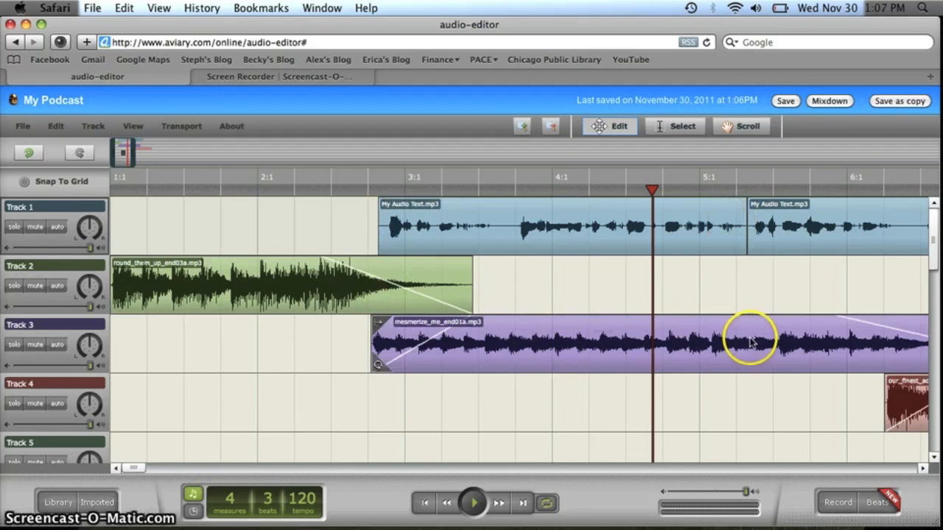
click(449, 338)
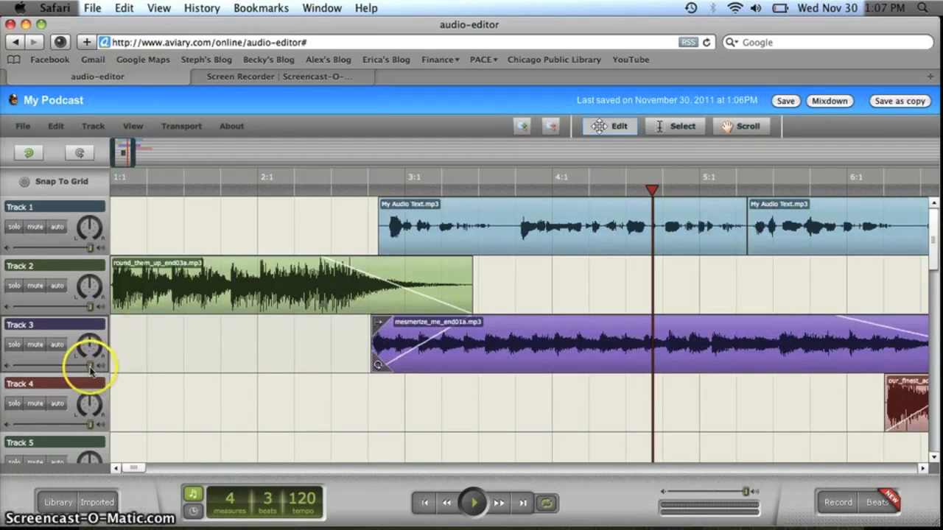
drag(89, 367, 69, 371)
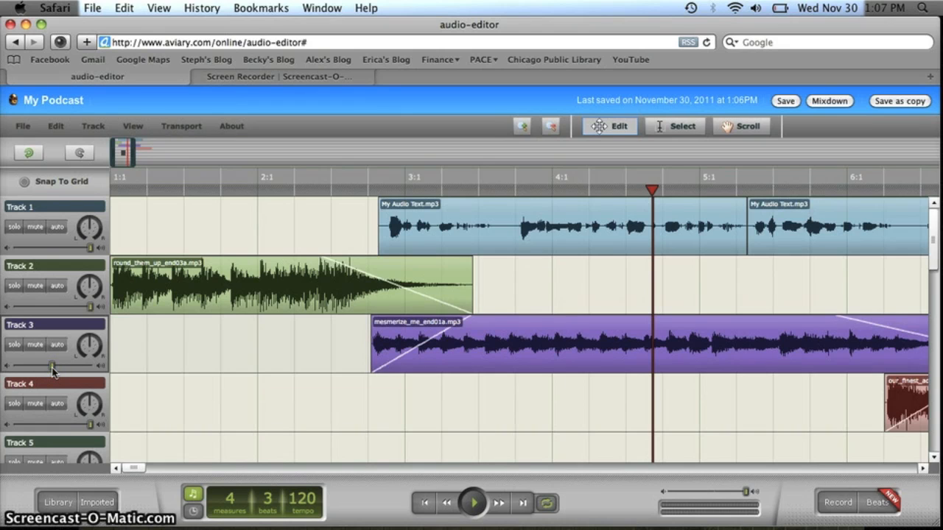
mouse_move(654, 193)
mouse_down()
mouse_move(288, 213)
mouse_move(91, 205)
mouse_up()
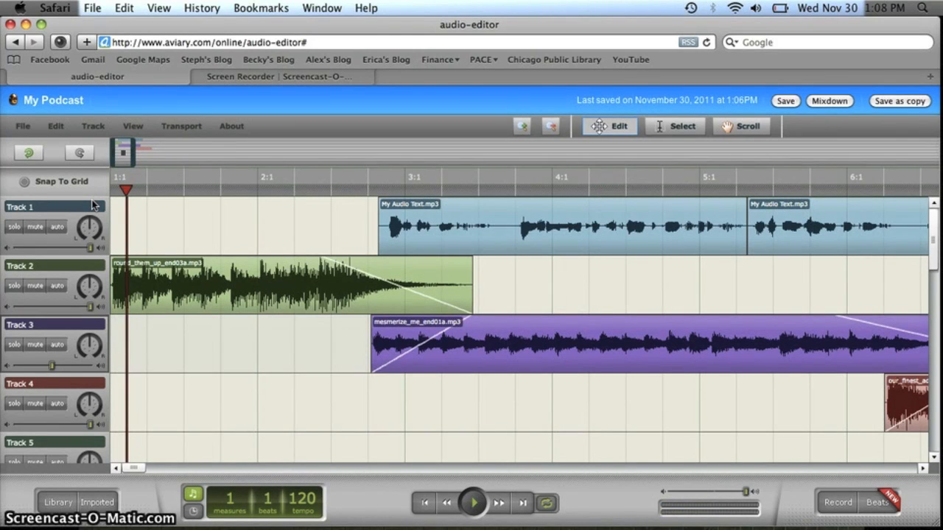
Mix down My Podcast into the My Podcast.egg creation and download it as a WAV file.
click(826, 102)
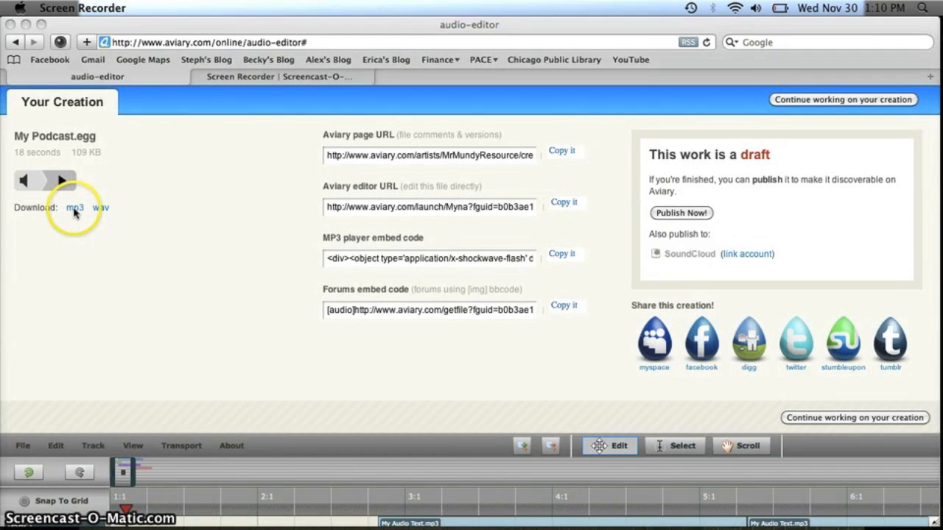
click(99, 209)
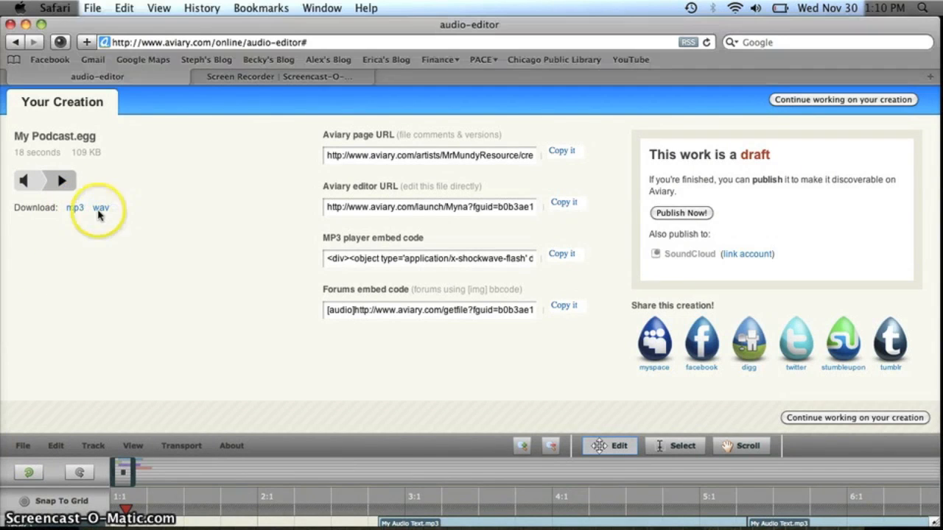